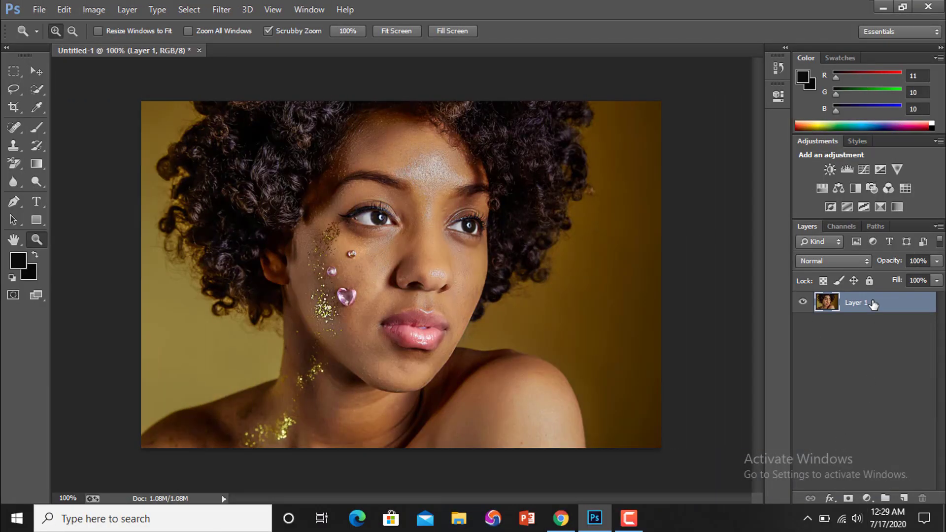
- Duplicate Layer 1 and place a new empty Layer 2 directly beneath the copy
key("ctrl+j")
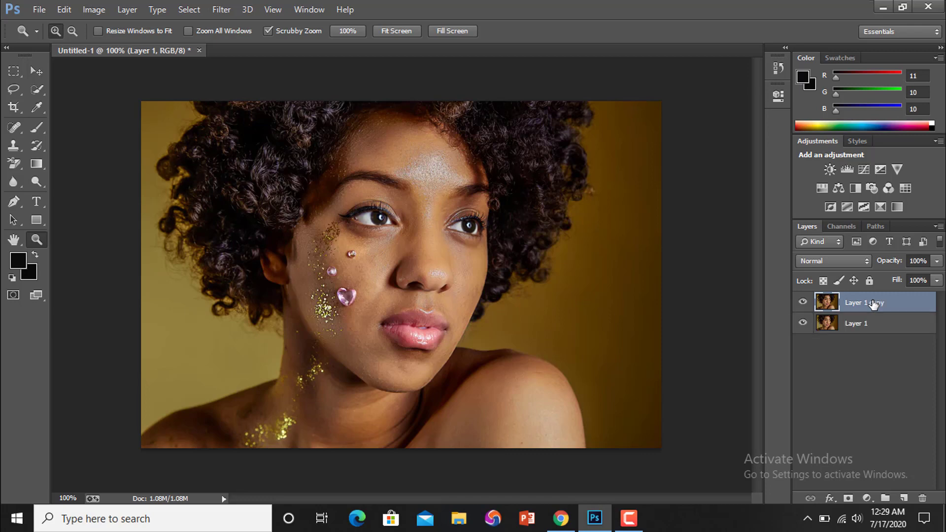
left_click(904, 498)
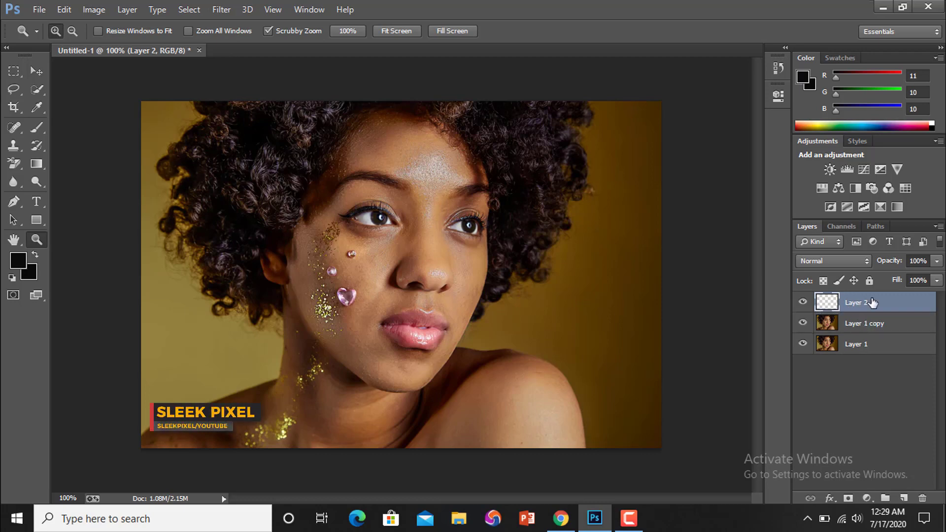
left_click_drag(867, 302, 875, 328)
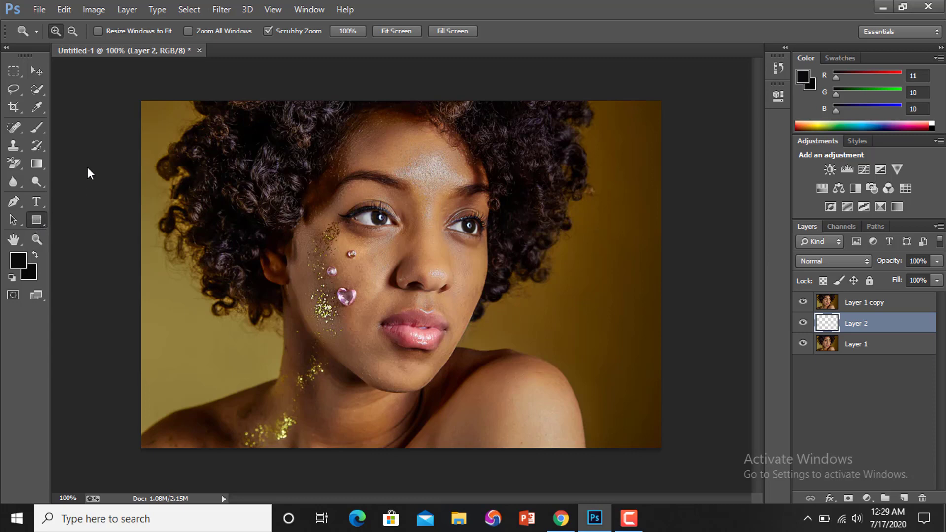
- Draw a Rectangle Tool shape spanning the full canvas from top-left to bottom-right corner
key("u")
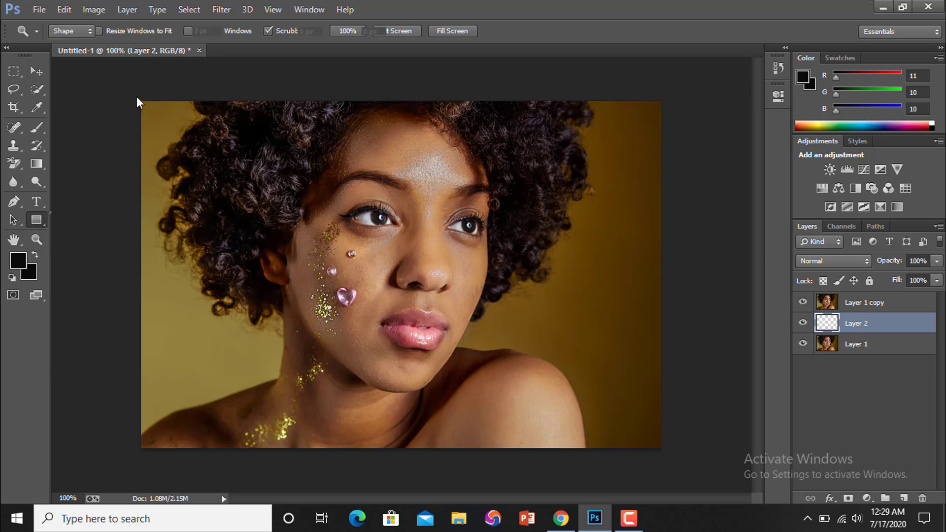
mouse_move(137, 97)
left_mouse_down()
mouse_move(192, 164)
mouse_move(636, 412)
mouse_move(662, 452)
left_mouse_up()
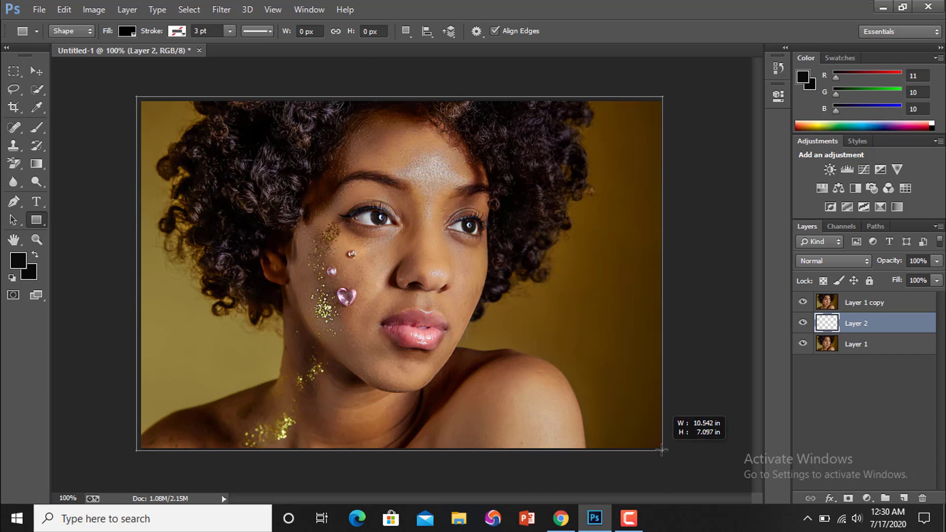
left_click_drag(662, 451, 663, 450)
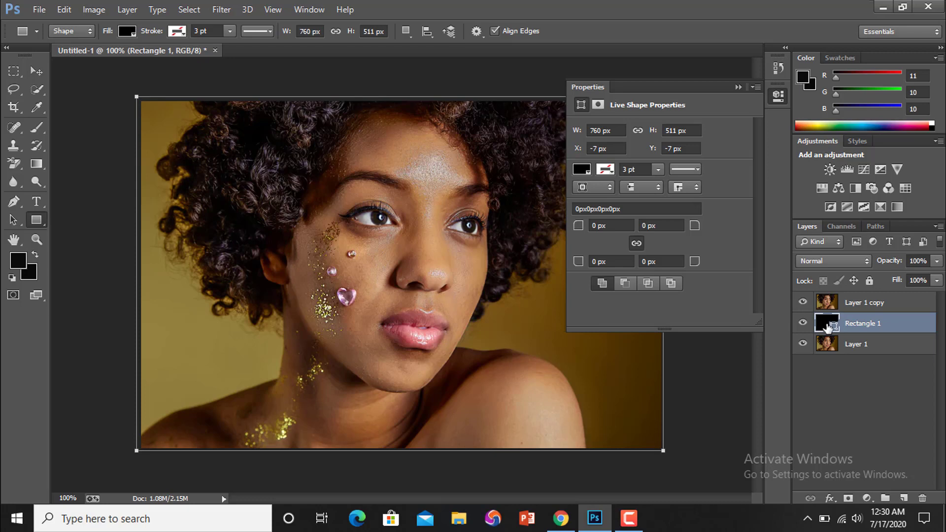
- Change Rectangle 1's fill colour to a vivid magenta around #c20be3
double_click(825, 326)
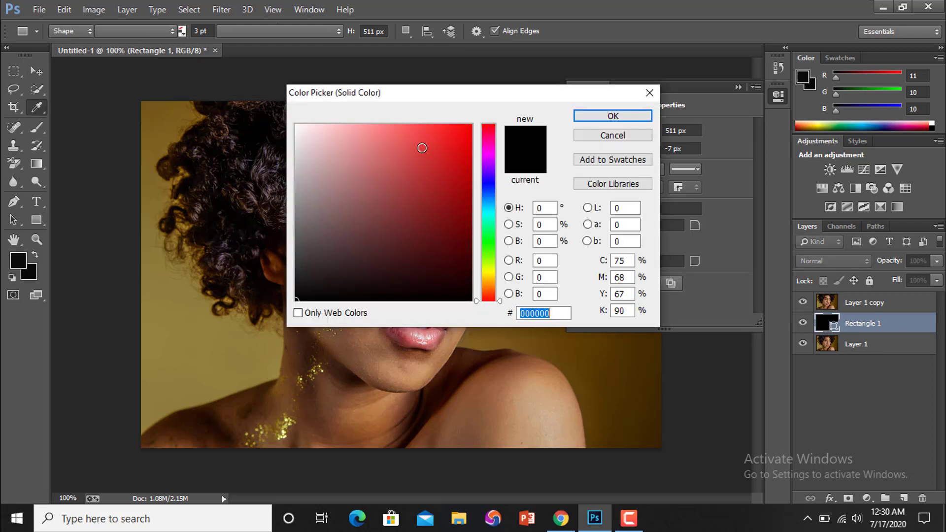
left_click(489, 187)
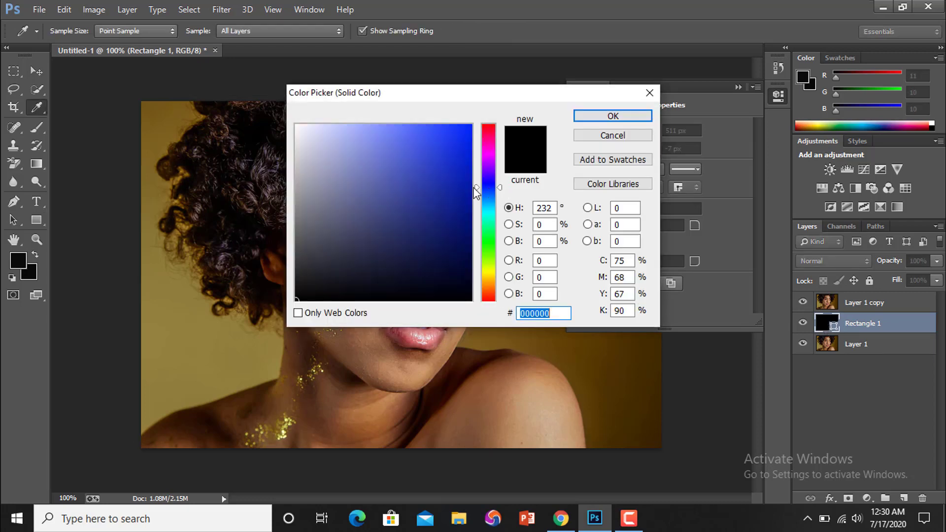
left_click_drag(475, 187, 476, 301)
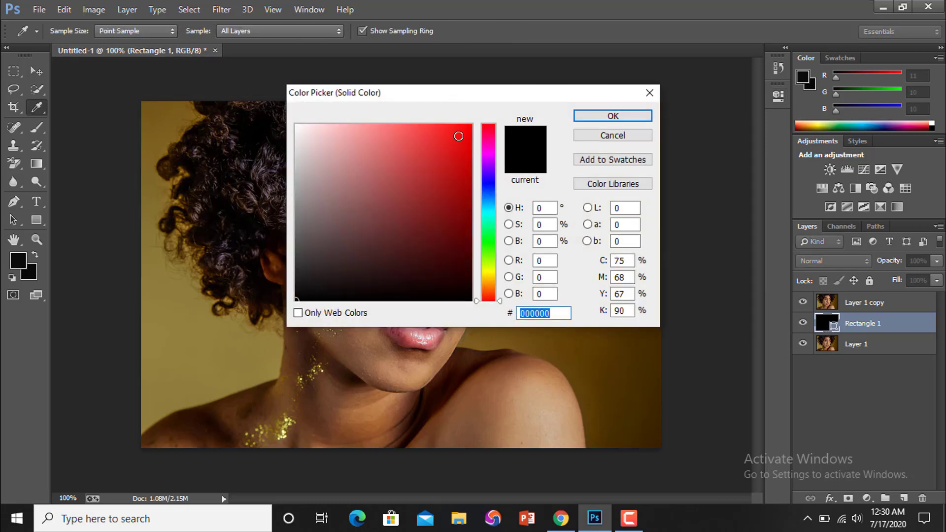
left_click_drag(458, 136, 463, 149)
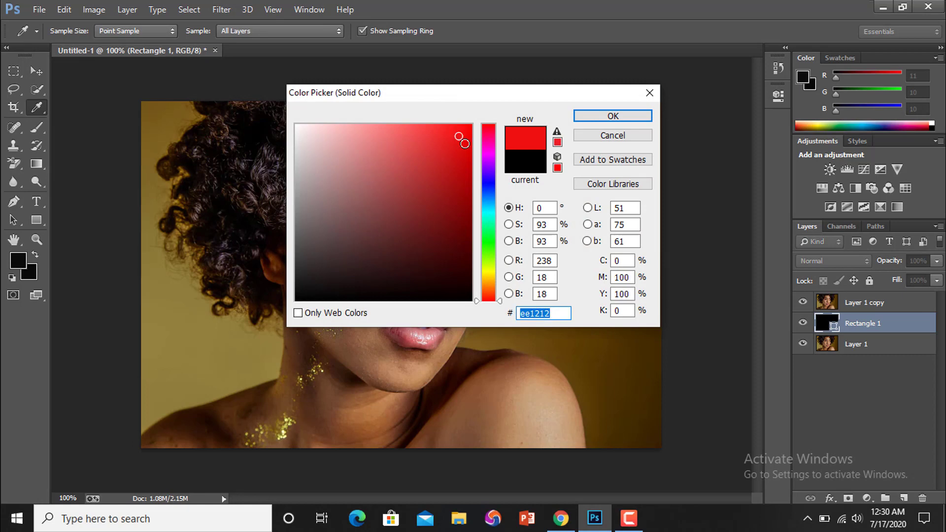
left_click(489, 158)
left_click_drag(463, 150, 466, 143)
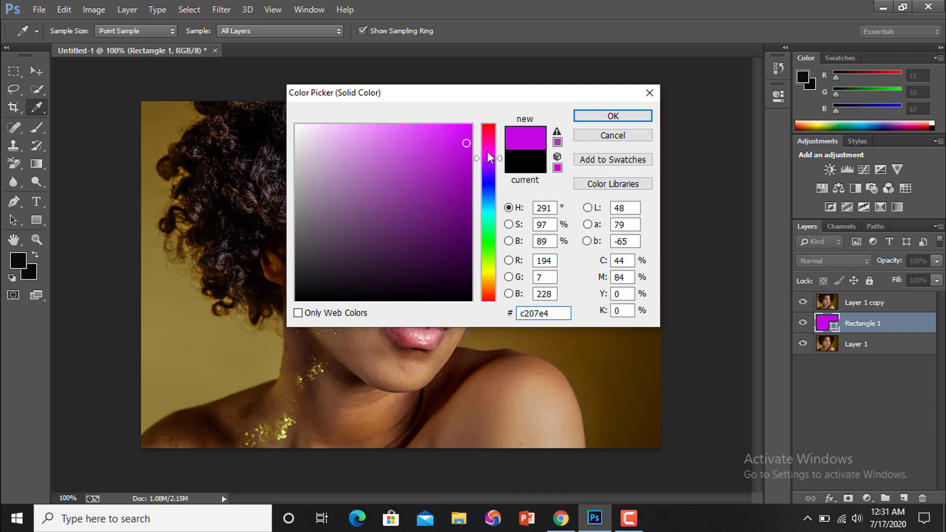
left_click_drag(466, 143, 464, 144)
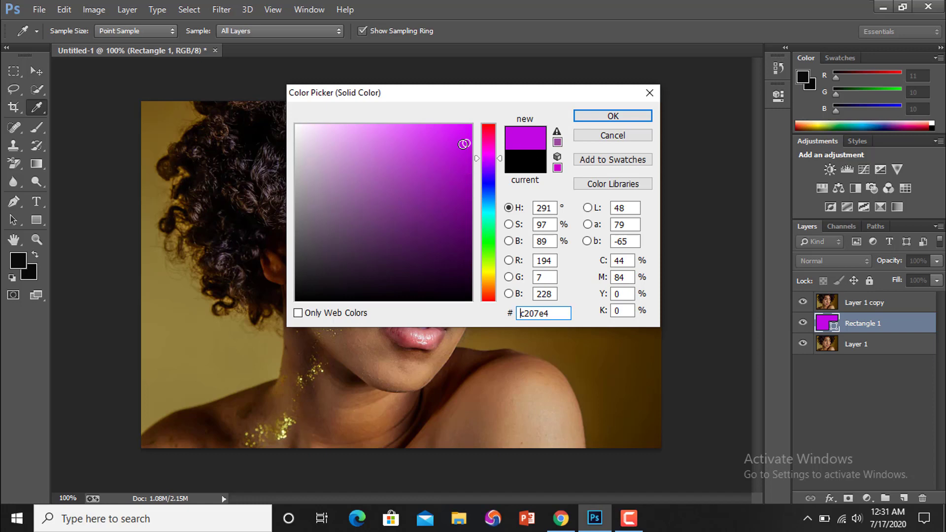
left_click(609, 117)
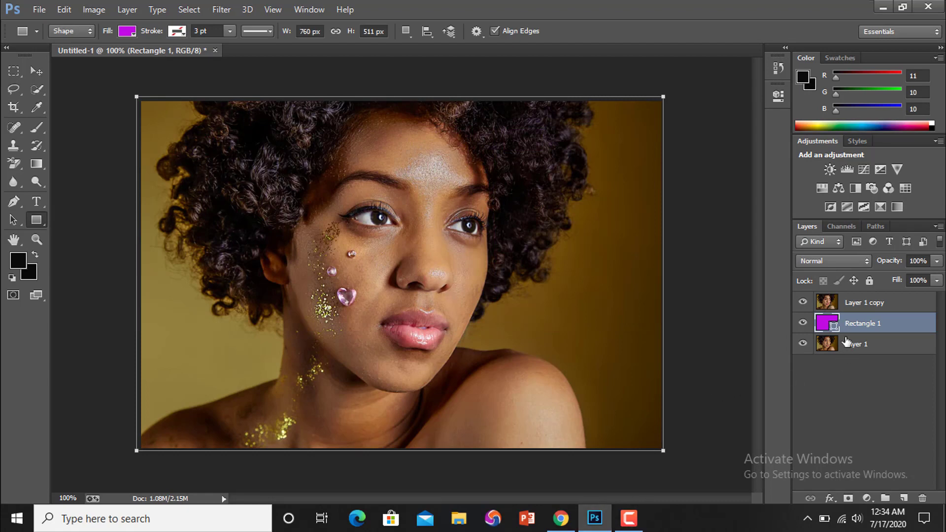
- Make Layer 1 copy active and choose Quick Selection in Add to Selection mode
left_click(802, 303)
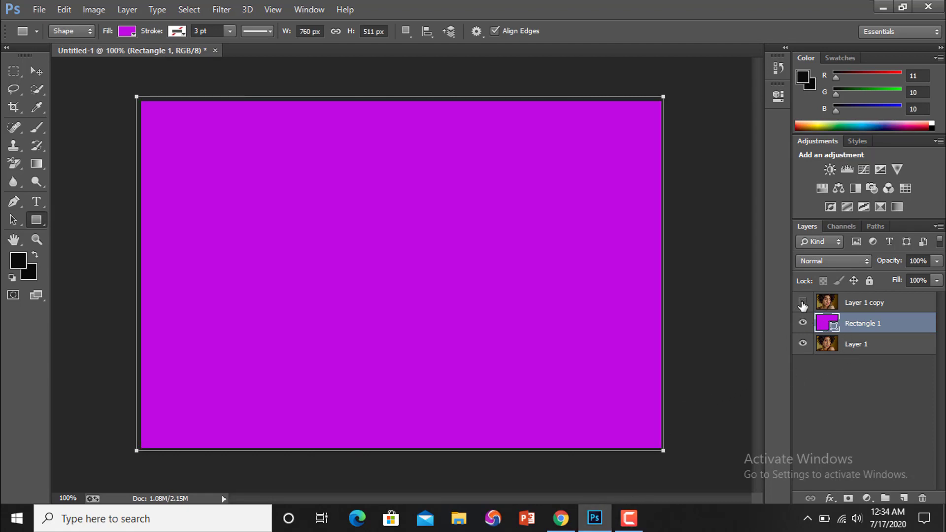
left_click(803, 303)
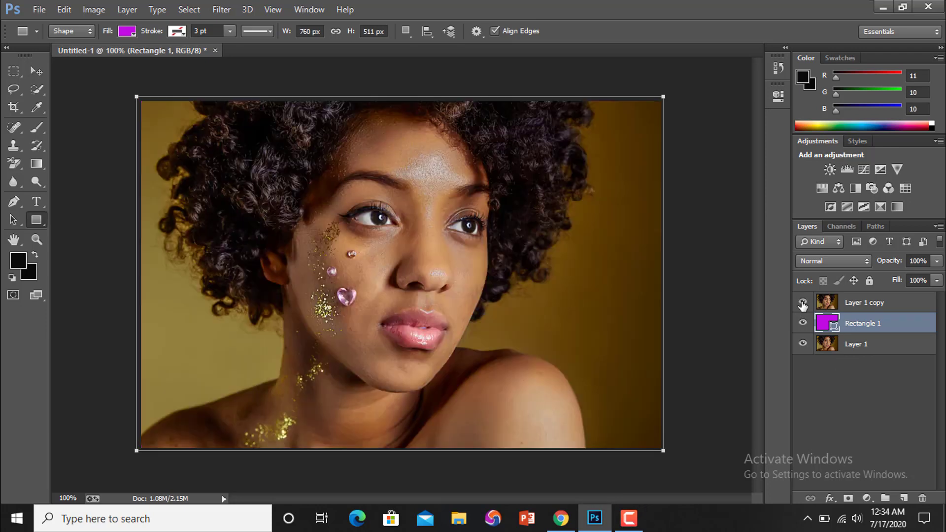
left_click(884, 311)
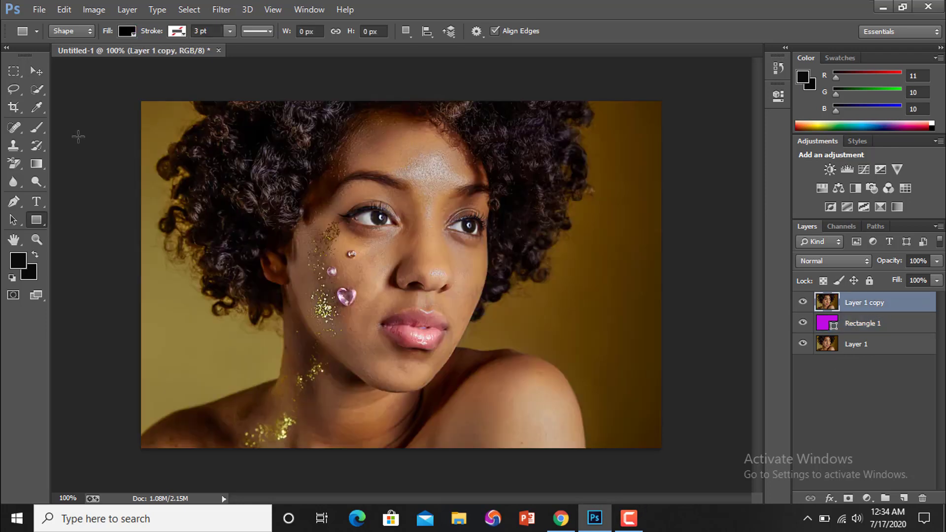
left_click_drag(37, 89, 87, 85)
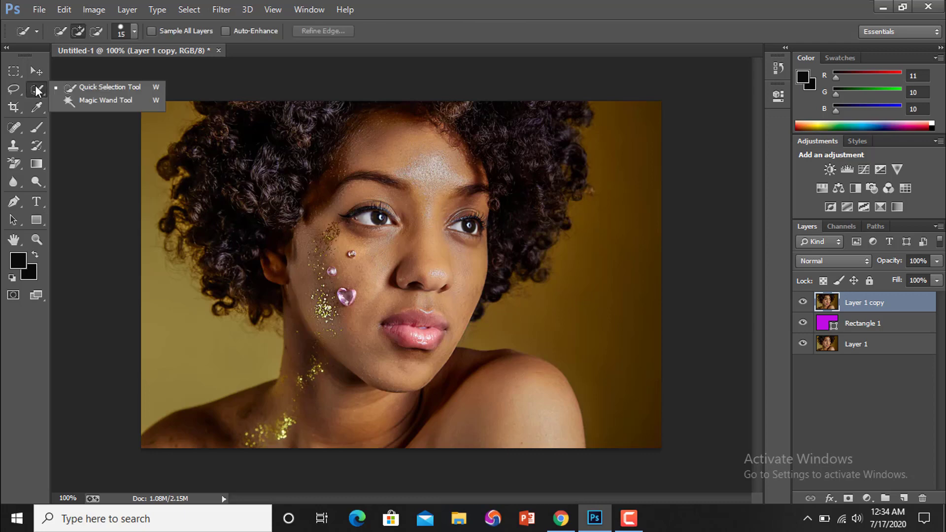
left_click(87, 86)
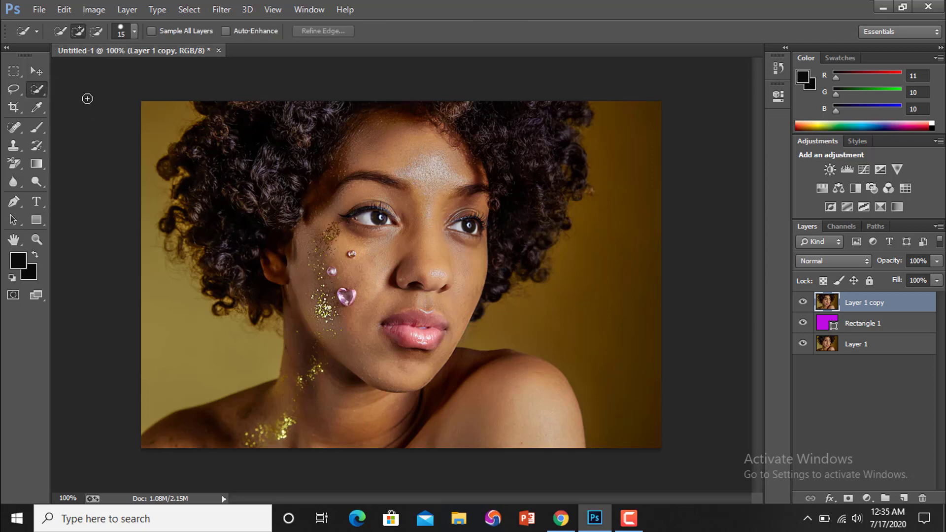
left_click(79, 31)
- Set the Quick Selection brush size to 20 px
left_click(133, 32)
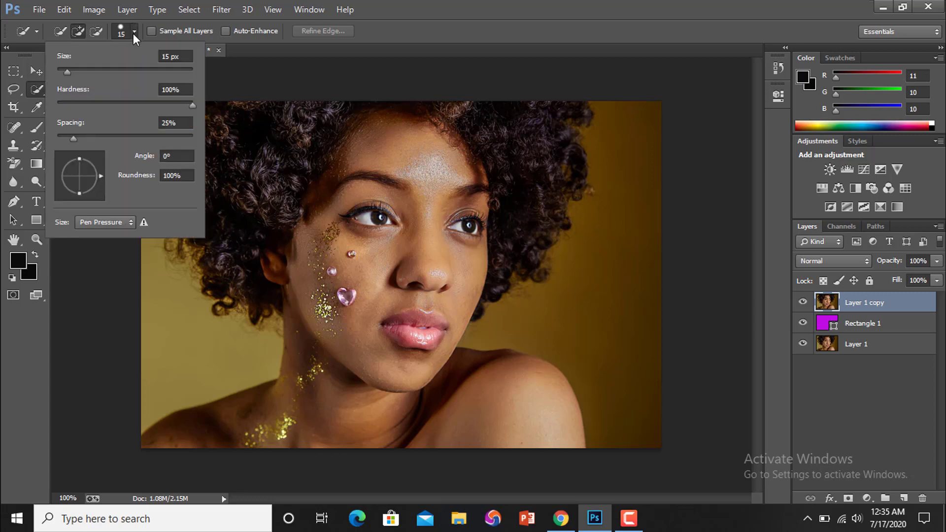
left_click(67, 70)
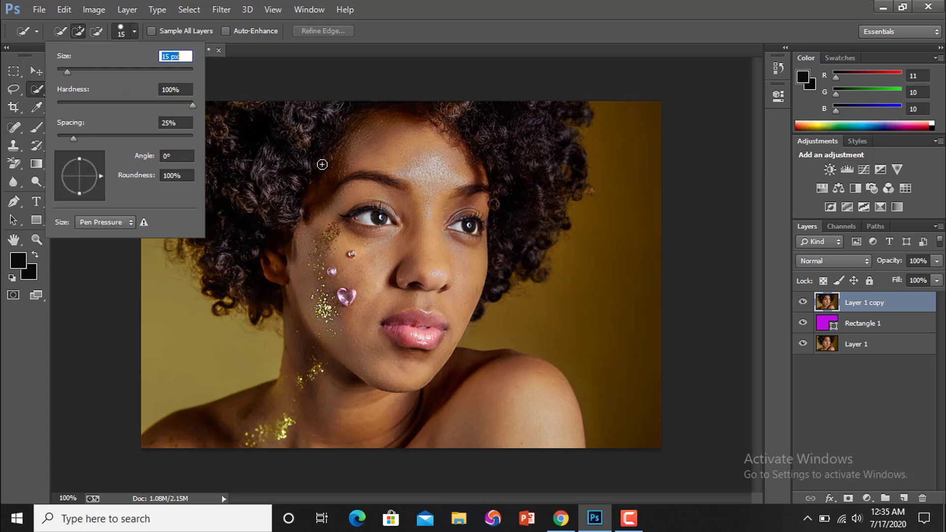
left_click_drag(68, 72, 70, 72)
key("Return")
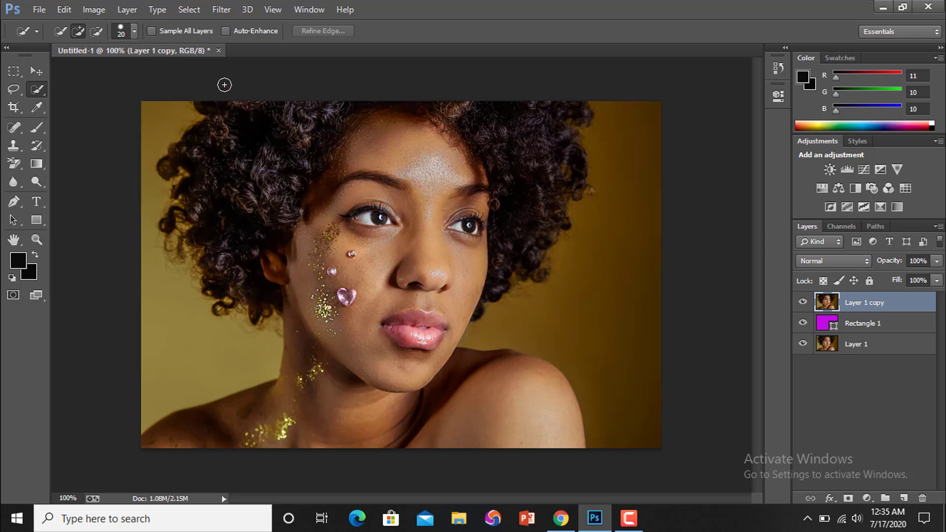
- Zoom in on the lower-right background, zoom back out, and return to Quick Selection
left_click(35, 241)
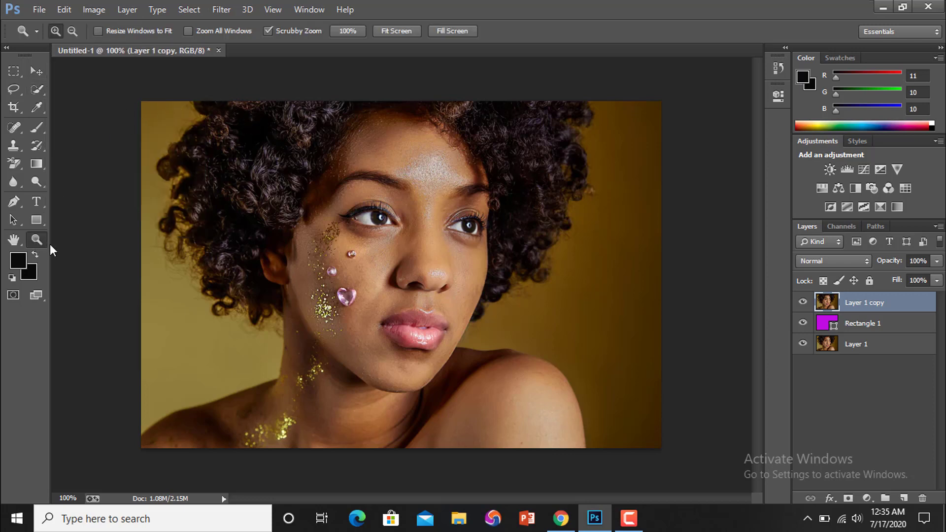
left_click(573, 354)
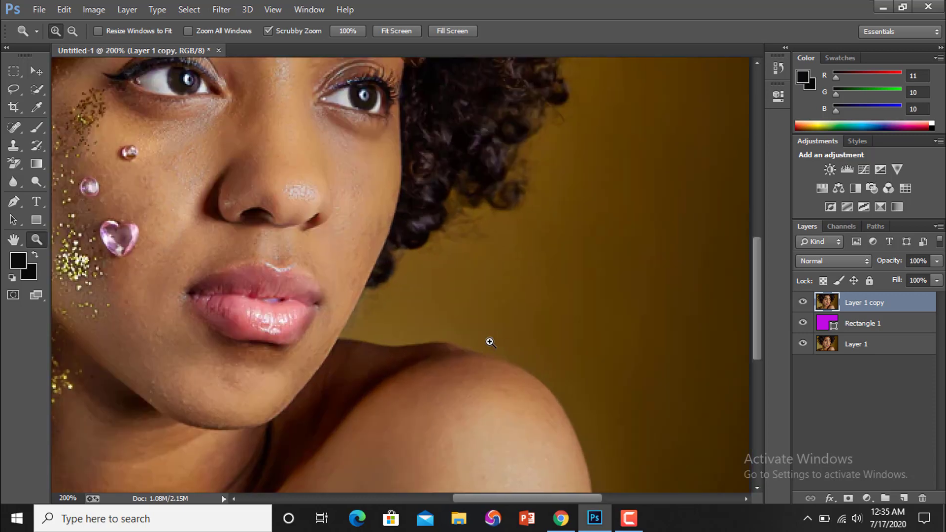
left_click(376, 316, "alt")
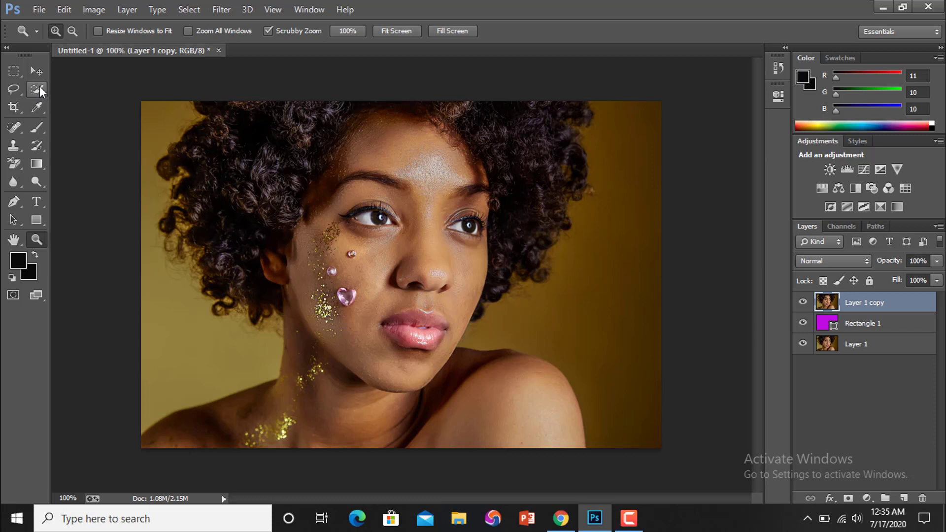
left_click(39, 86)
- Quick-select across the image, starting from the left hair curl and upper-left hair
left_click(81, 88)
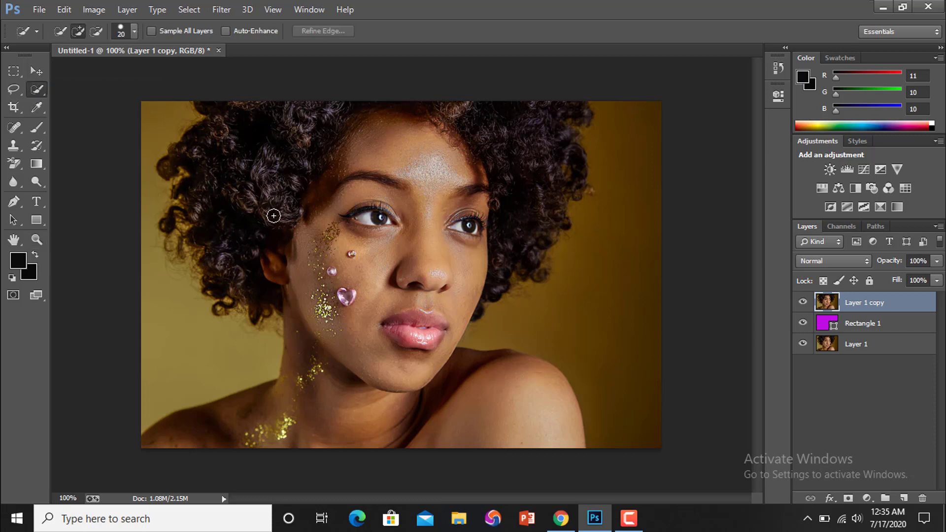
left_click_drag(249, 158, 278, 219)
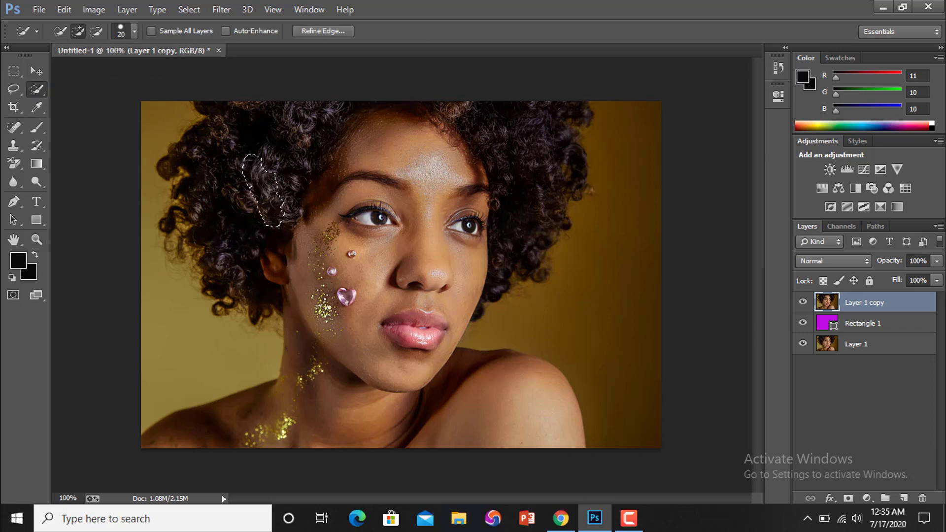
mouse_move(232, 148)
left_mouse_down()
mouse_move(204, 115)
mouse_move(232, 120)
mouse_move(169, 152)
mouse_move(220, 162)
mouse_move(197, 228)
mouse_move(213, 209)
mouse_move(232, 296)
mouse_move(256, 270)
mouse_move(270, 205)
mouse_move(338, 296)
mouse_move(366, 364)
mouse_move(293, 226)
mouse_move(376, 186)
mouse_move(353, 169)
mouse_move(450, 136)
mouse_move(584, 111)
mouse_move(581, 150)
left_mouse_up()
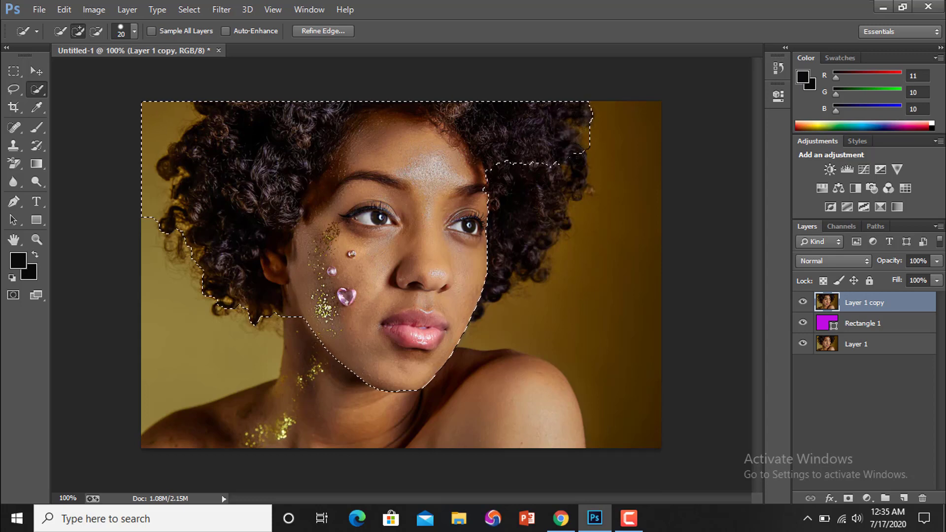
left_click_drag(574, 187, 579, 193)
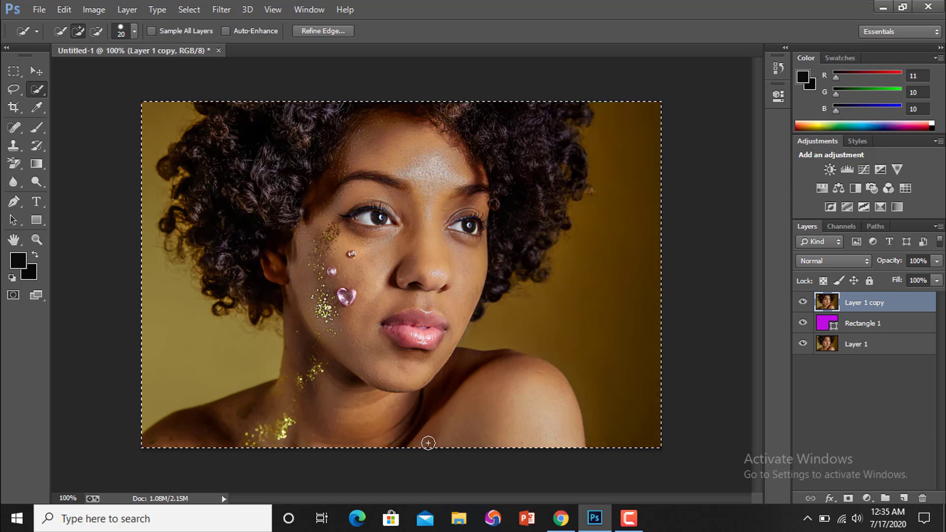
- Subtract the background right of the face, shoulder and hair, keeping the cheek edge
mouse_move(601, 457)
left_mouse_down()
mouse_move(579, 365)
mouse_move(509, 335)
left_mouse_up()
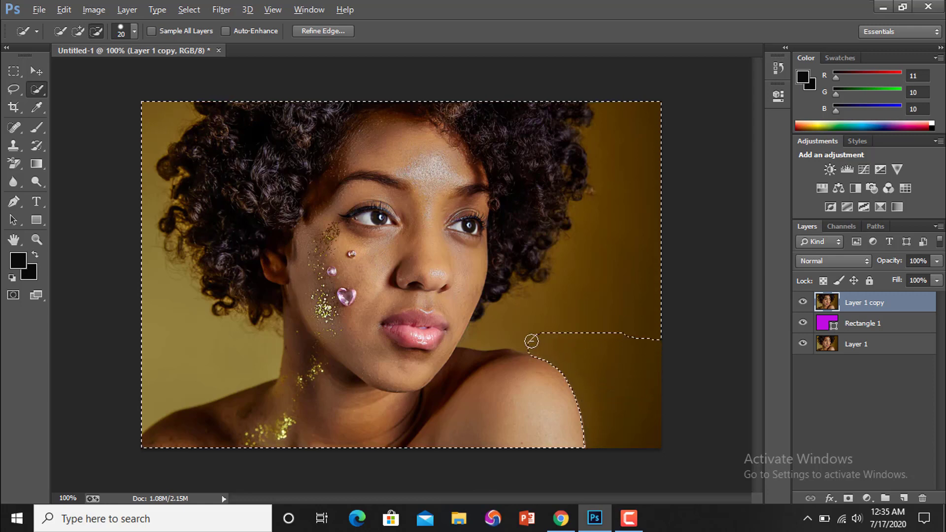
left_click(474, 299)
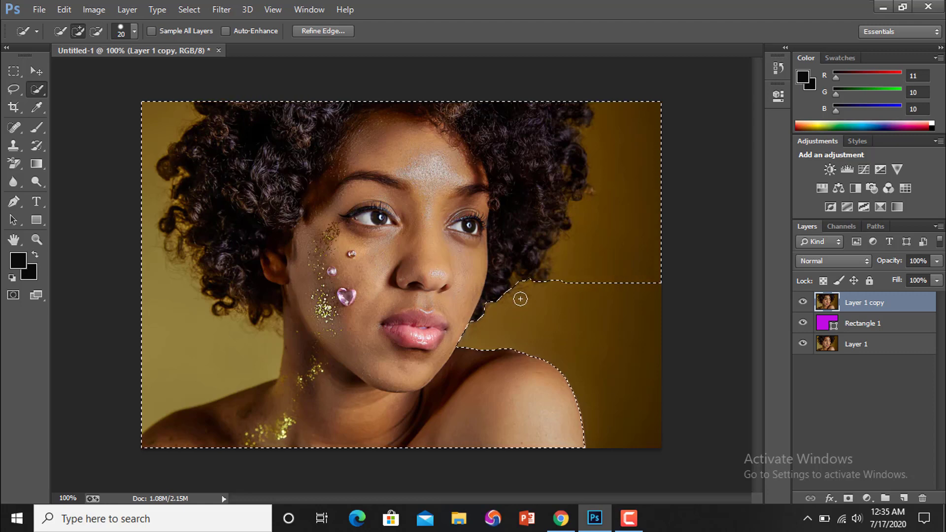
left_click_drag(558, 286, 559, 261)
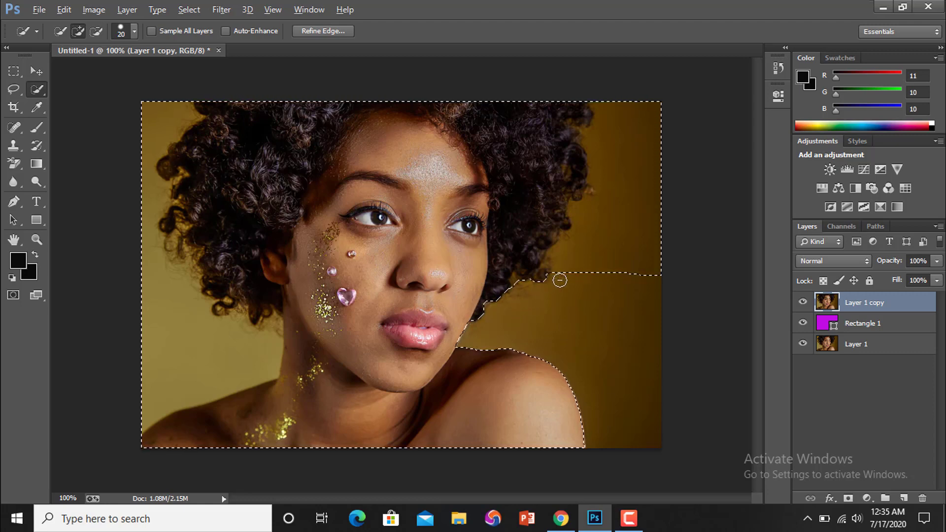
left_click(536, 270, "alt")
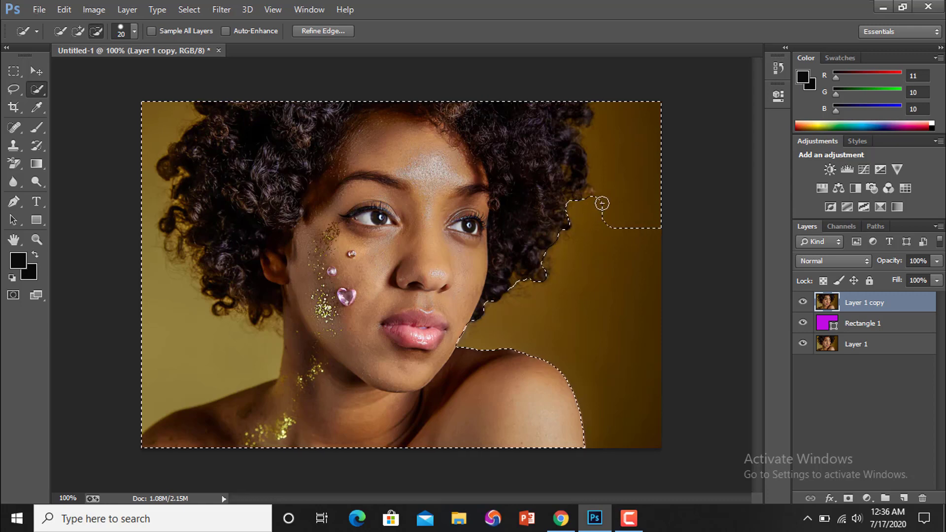
left_click(605, 199, "alt")
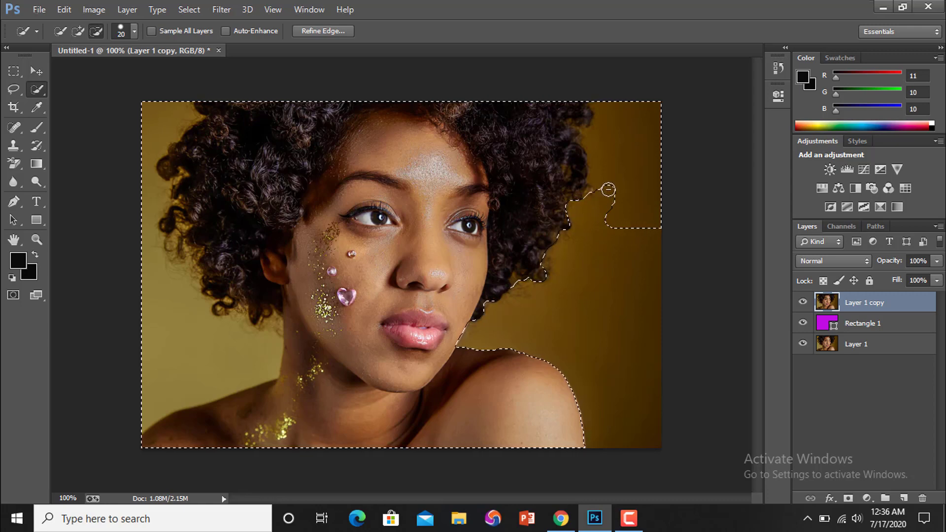
left_click(608, 189, "alt")
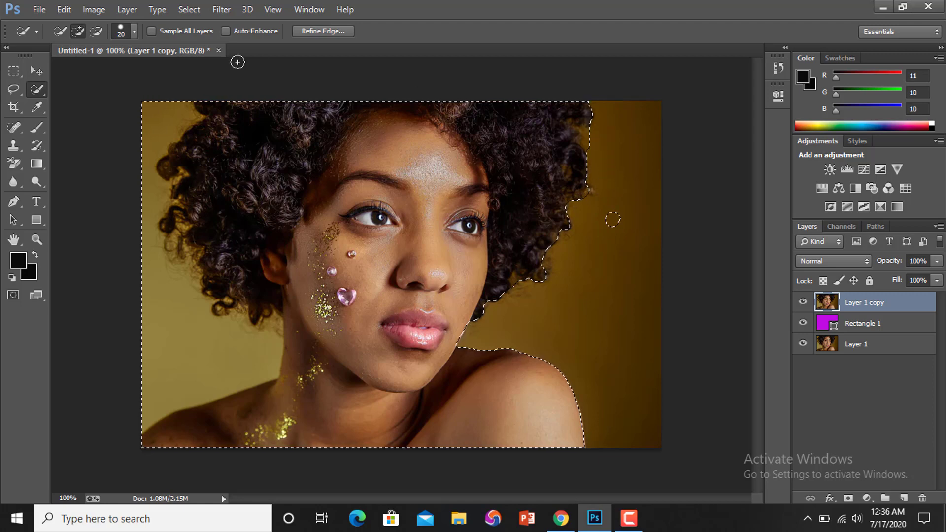
- Reduce the Quick Selection brush to 14 px and subtract the lower-left background
left_click(134, 32)
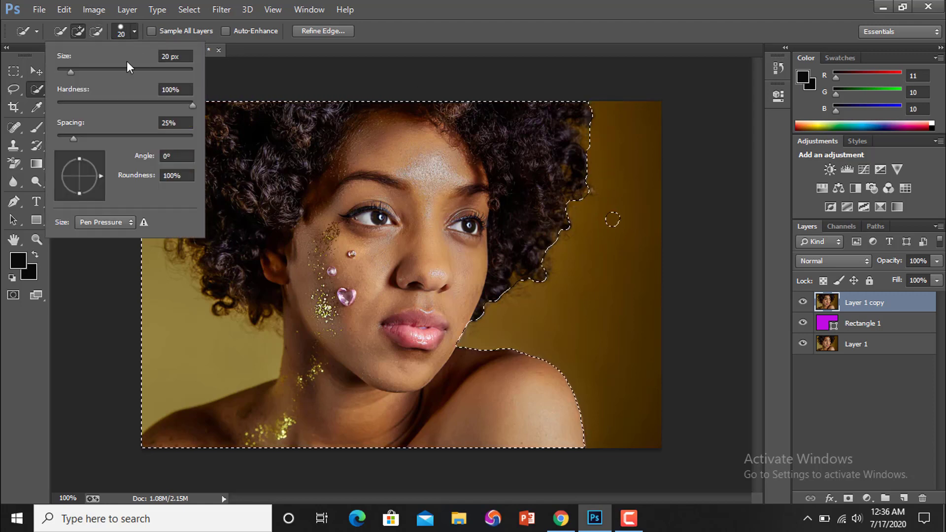
left_click_drag(68, 69, 66, 69)
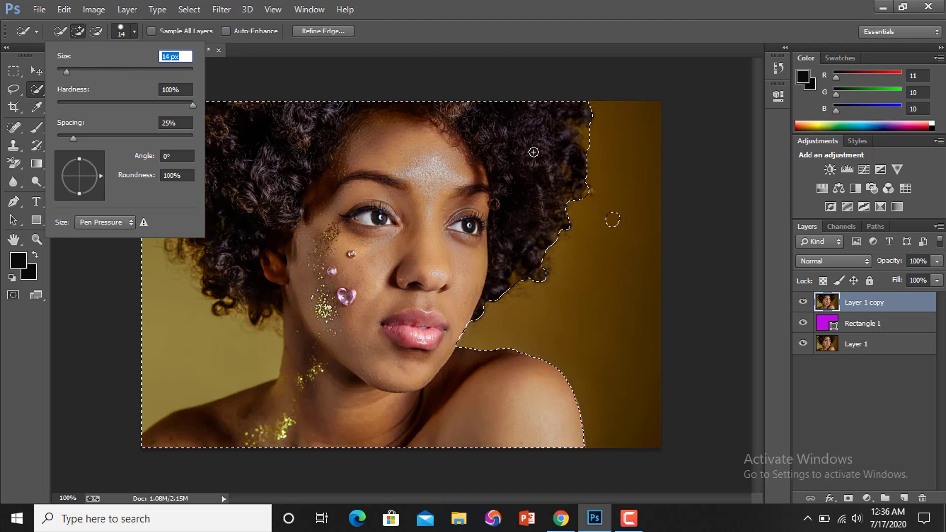
left_click(591, 140, "alt")
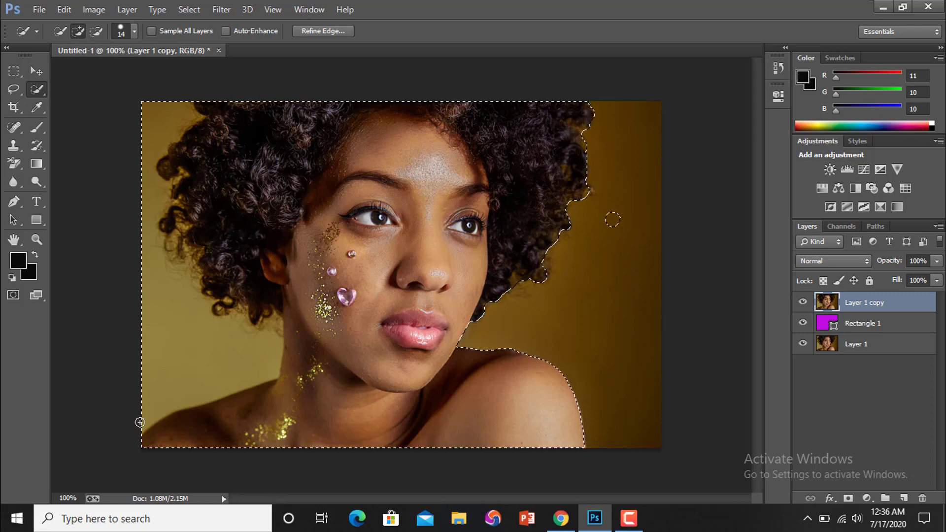
mouse_move(156, 411)
left_mouse_down()
mouse_move(136, 429)
mouse_move(182, 397)
mouse_move(231, 390)
left_mouse_up()
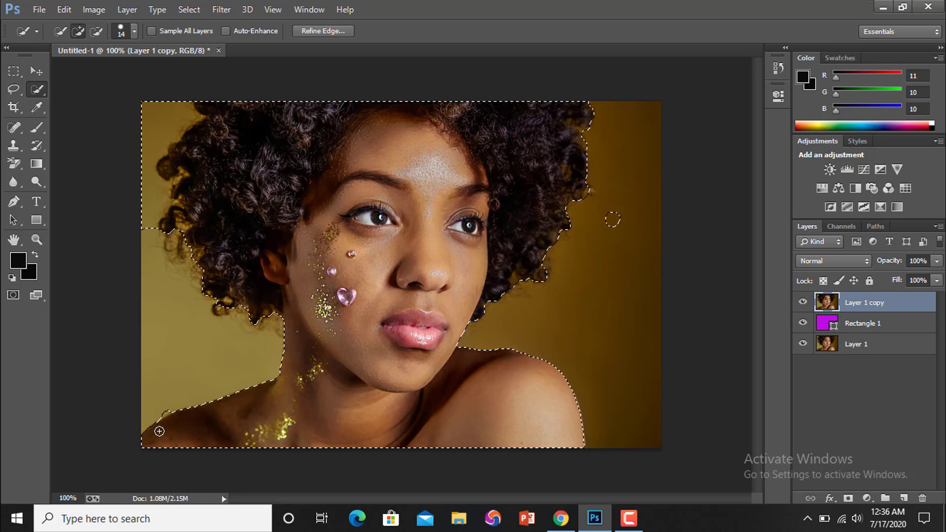
- Subtract the left strip and top-left corner background, keeping the upper-left hair edge
key("alt")
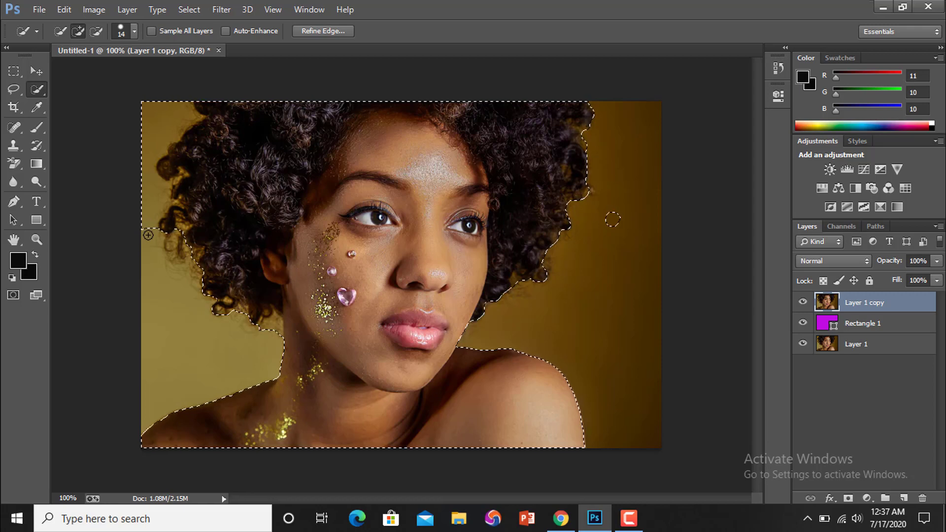
key("alt")
mouse_move(147, 217)
left_mouse_down()
mouse_move(145, 151)
mouse_move(187, 126)
left_mouse_up()
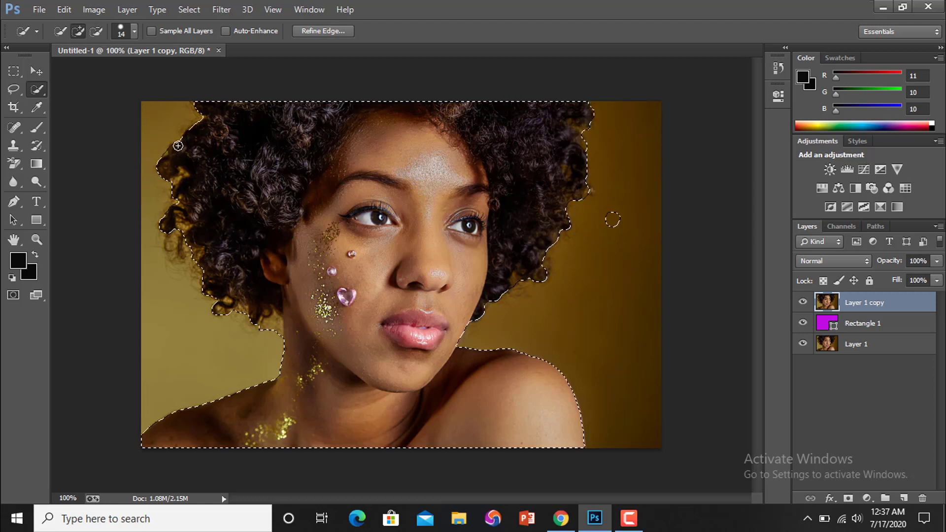
left_click_drag(189, 132, 156, 157)
key("alt")
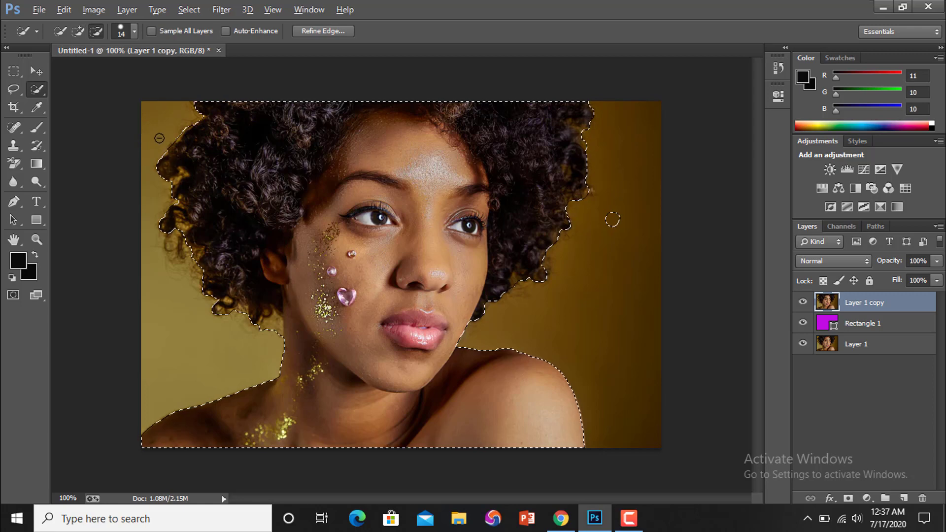
left_click_drag(157, 138, 194, 124)
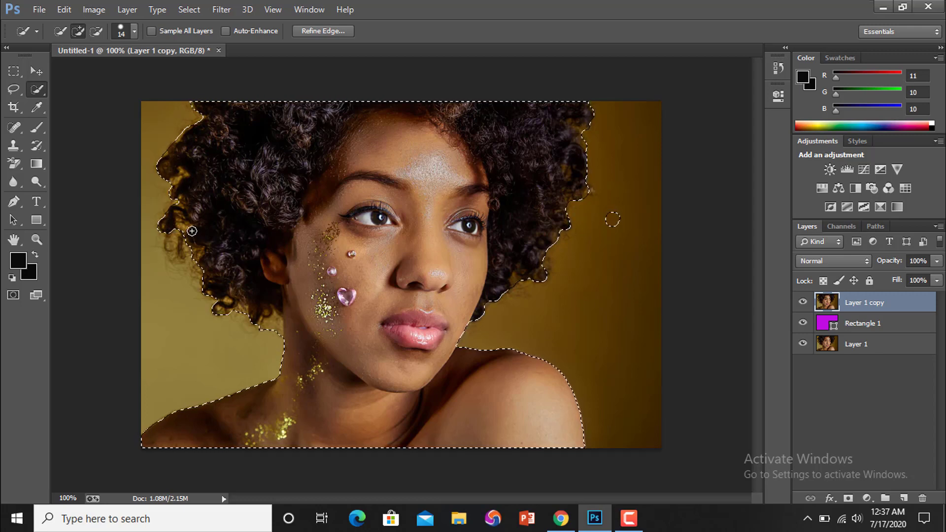
left_click_drag(173, 240, 180, 240)
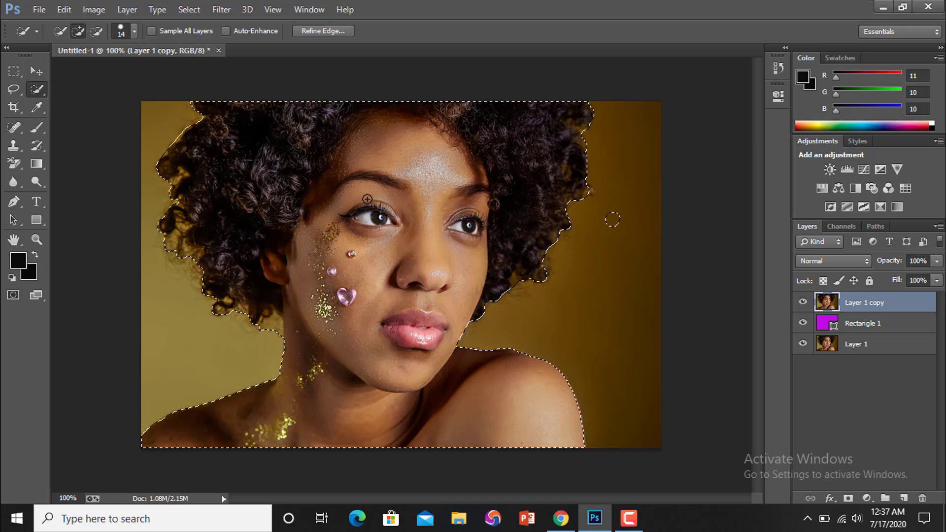
key("alt")
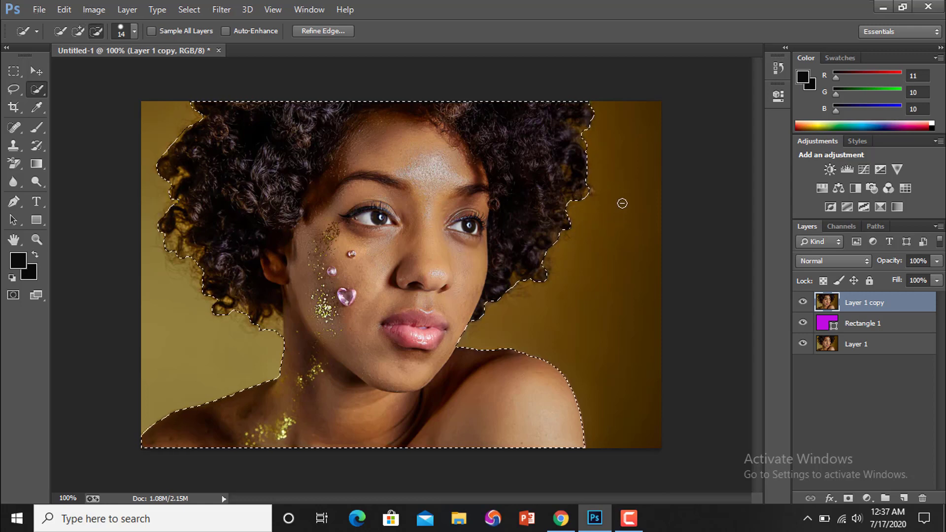
key("alt")
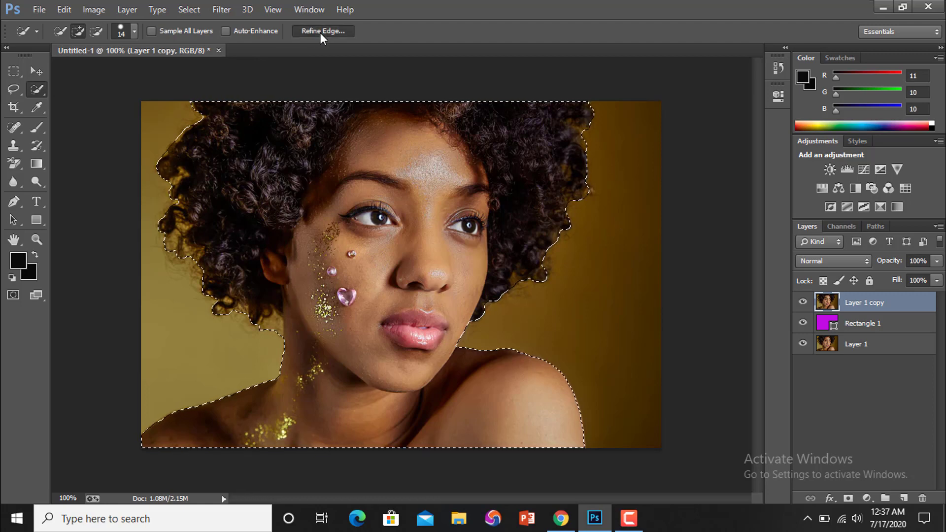
- Open Refine Edge in On Black view and move the dialog right of the portrait
left_click(320, 33)
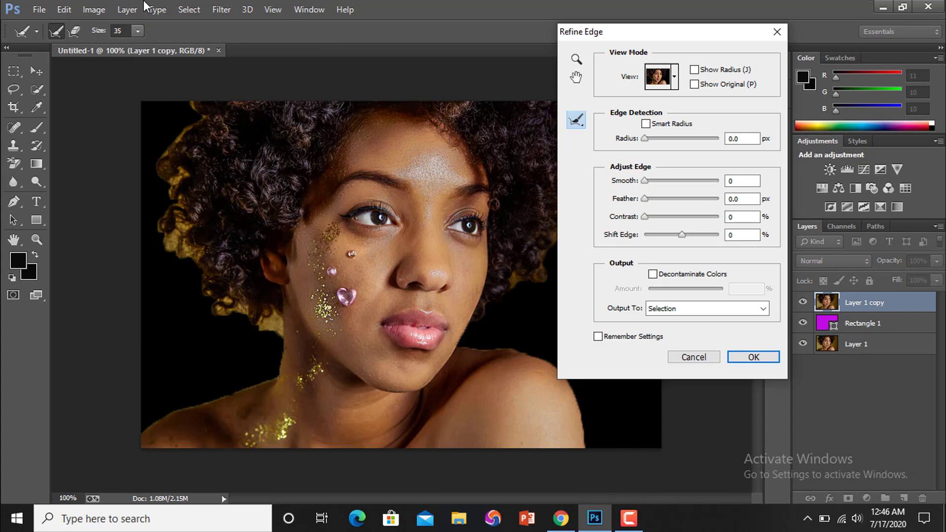
left_click(674, 78)
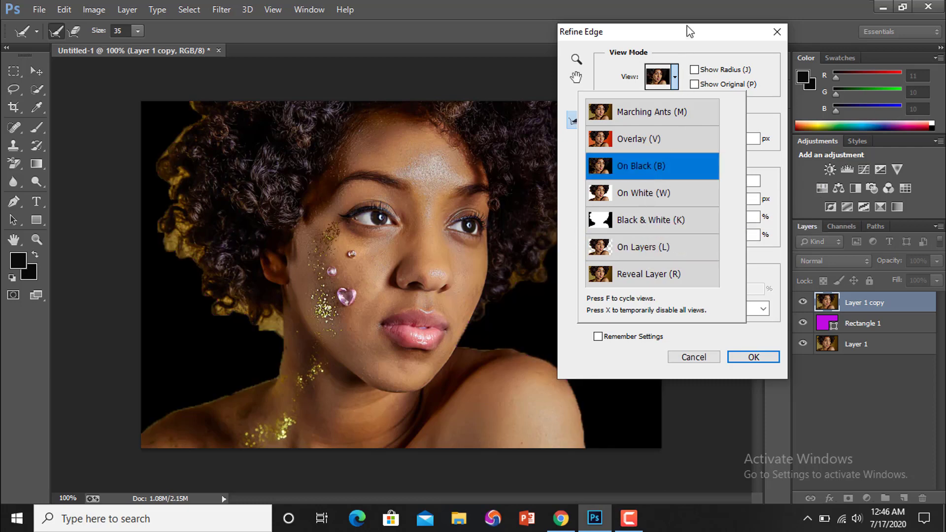
mouse_move(683, 33)
left_mouse_down()
mouse_move(783, 25)
mouse_move(837, 38)
left_mouse_up()
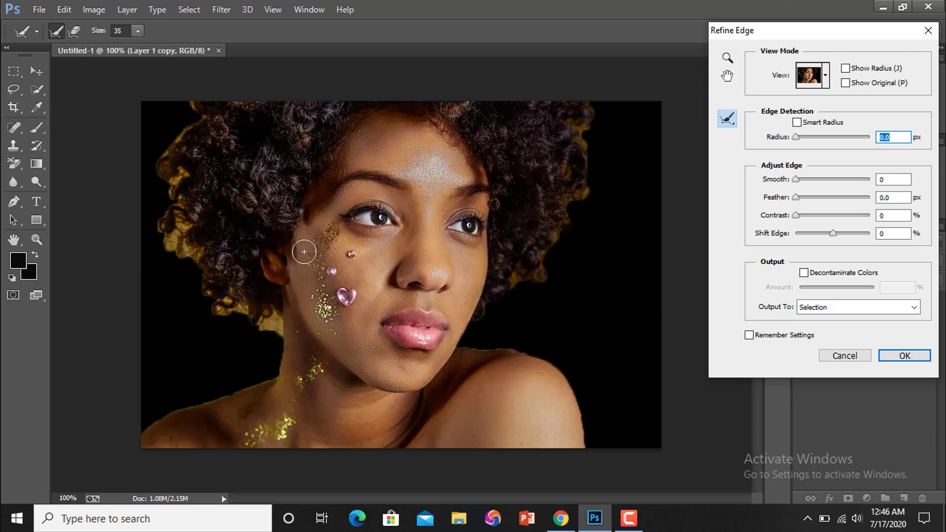
- With a 31 px Refine Radius brush, paint the left hair edges and neck
left_click(138, 31)
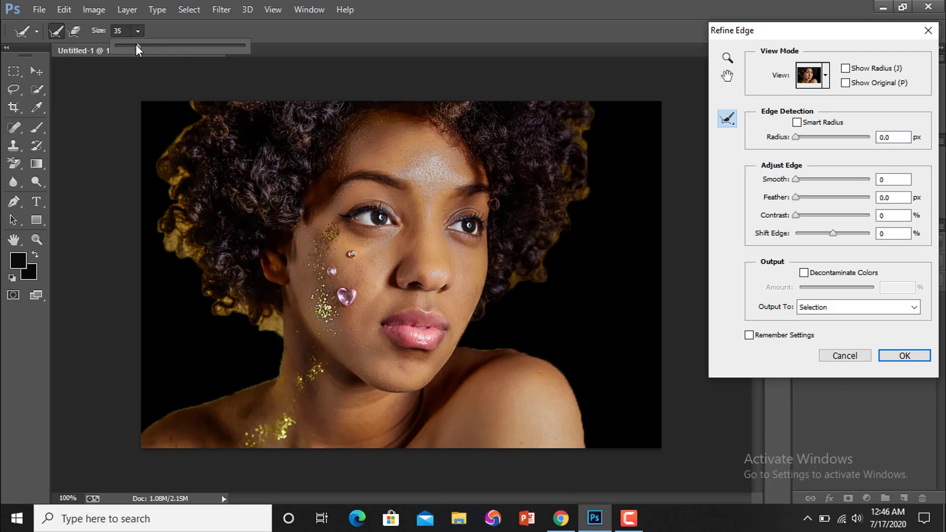
left_click(136, 48)
key("Return")
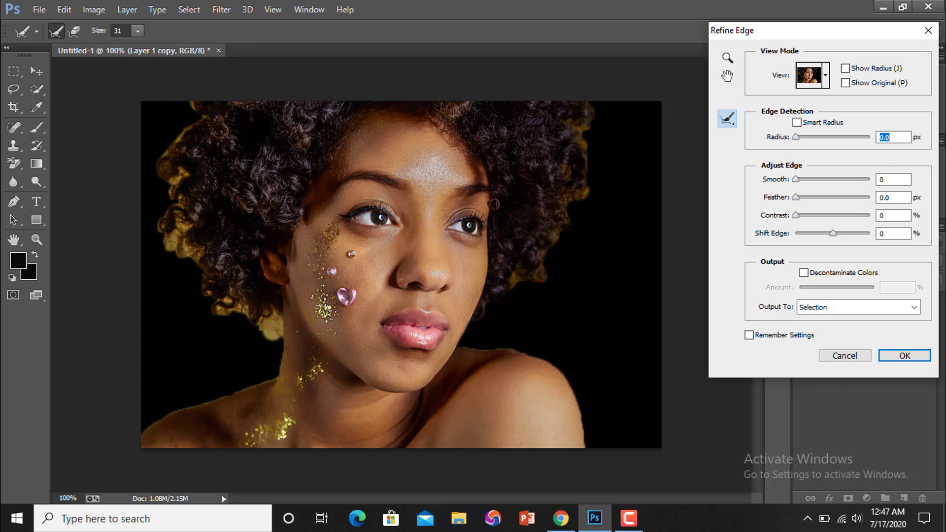
left_click_drag(236, 304, 217, 308)
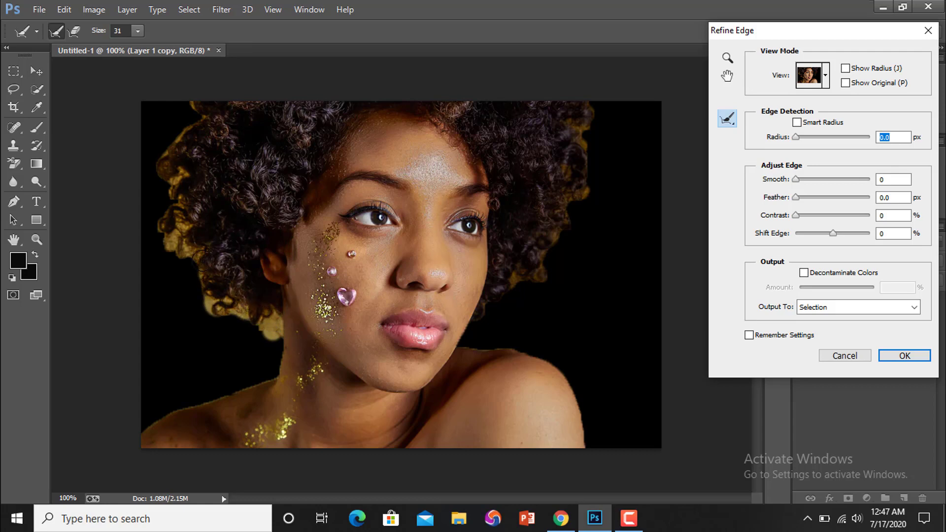
mouse_move(203, 260)
left_mouse_down()
mouse_move(165, 232)
mouse_move(168, 210)
left_mouse_up()
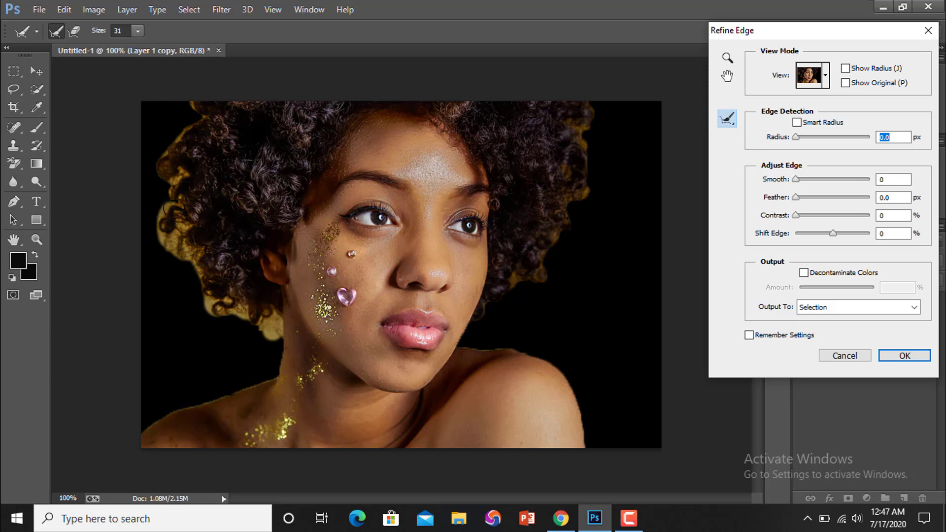
left_click_drag(166, 163, 197, 106)
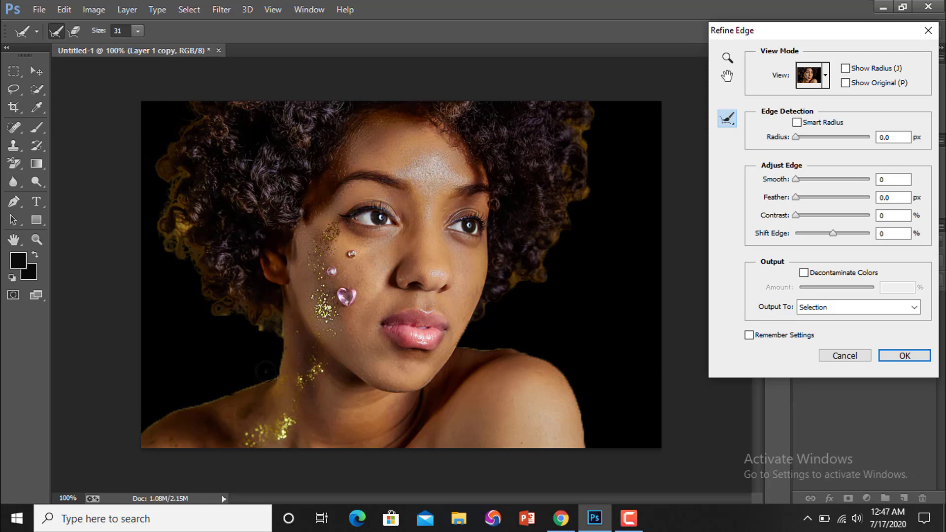
left_click_drag(272, 370, 148, 429)
- Paint refine strokes along the chin, shoulder, jaw and right-side hair edges
left_click_drag(465, 339, 500, 349)
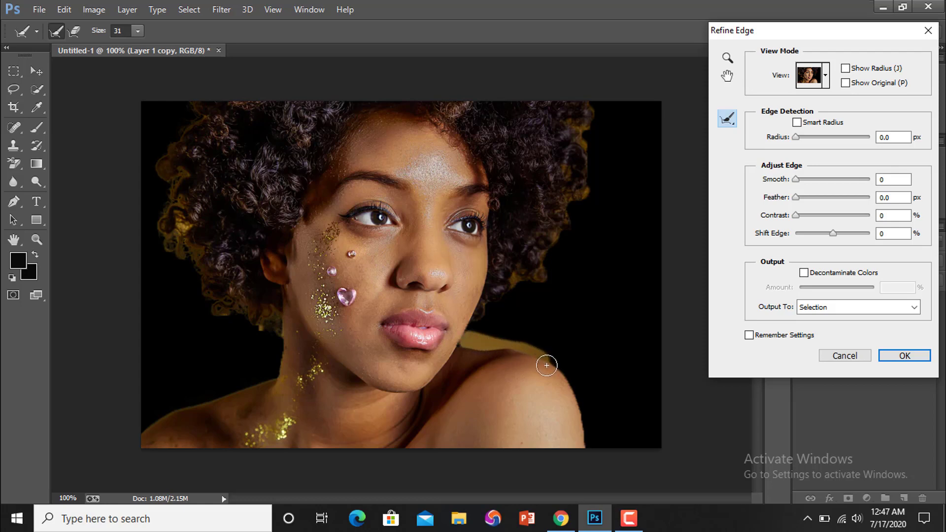
left_click_drag(500, 349, 547, 365)
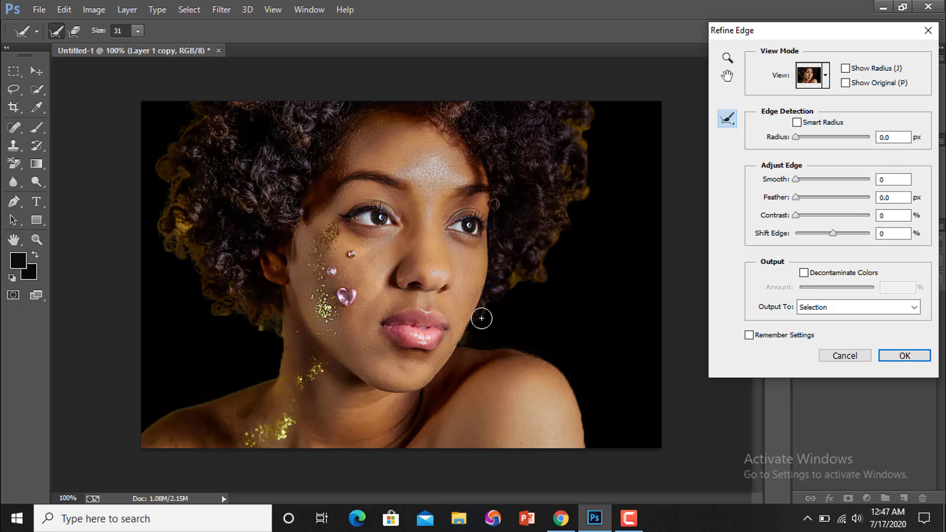
mouse_move(480, 318)
left_mouse_down()
mouse_move(546, 243)
mouse_move(576, 187)
mouse_move(586, 123)
left_mouse_up()
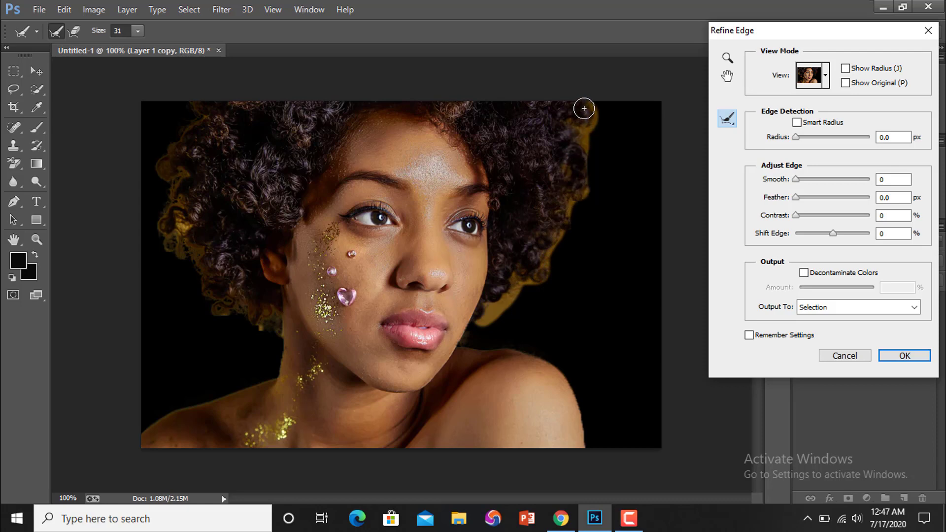
left_click_drag(586, 123, 585, 107)
left_click_drag(591, 186, 570, 206)
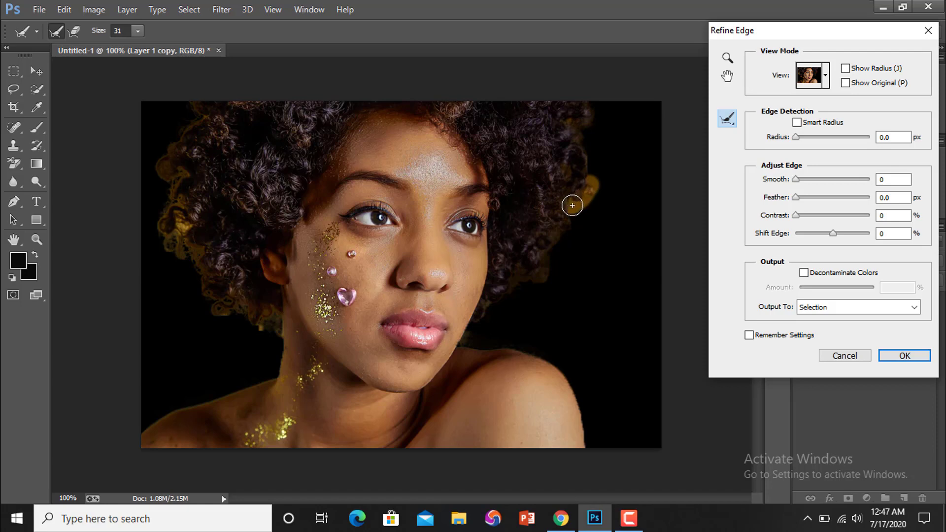
mouse_move(546, 266)
left_mouse_down()
mouse_move(537, 282)
mouse_move(498, 298)
left_mouse_up()
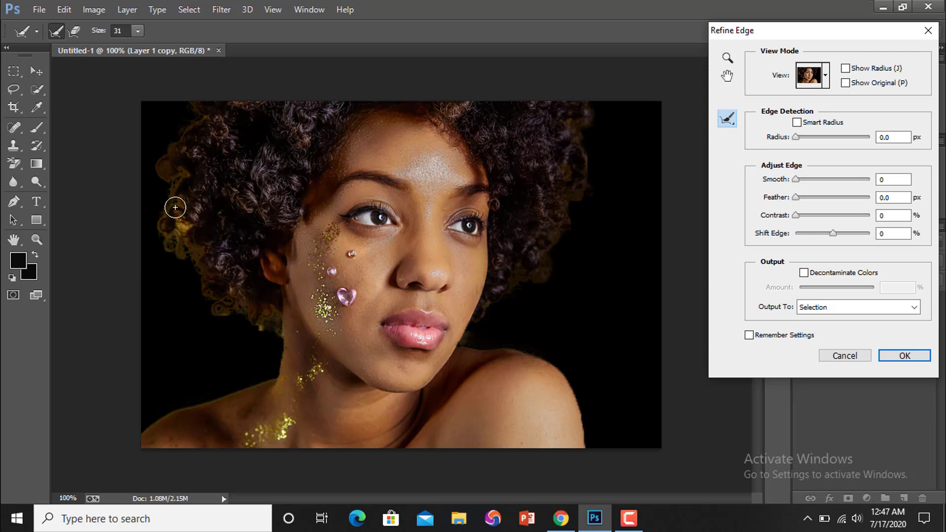
left_click(137, 32)
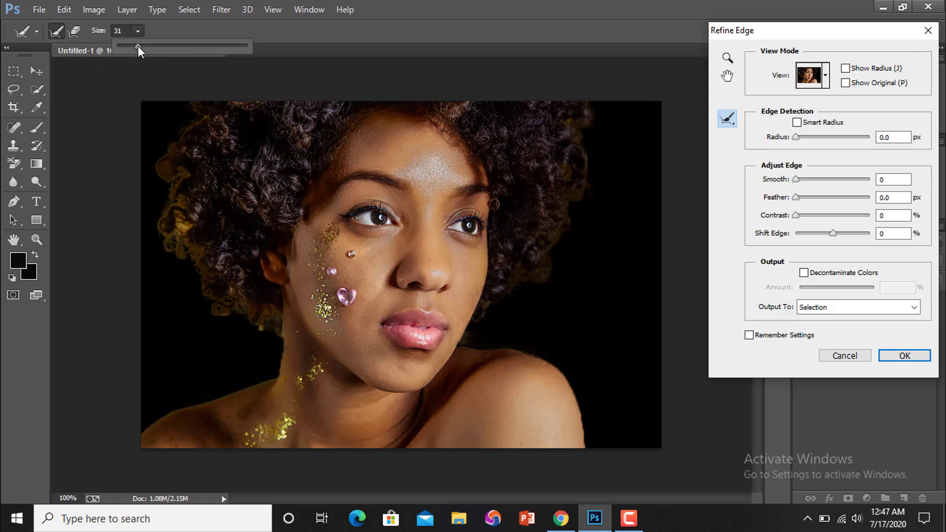
- Refine the left hair, neck strand, earring and jaw edges with a 15 px brush, then apply
left_click_drag(138, 48, 127, 48)
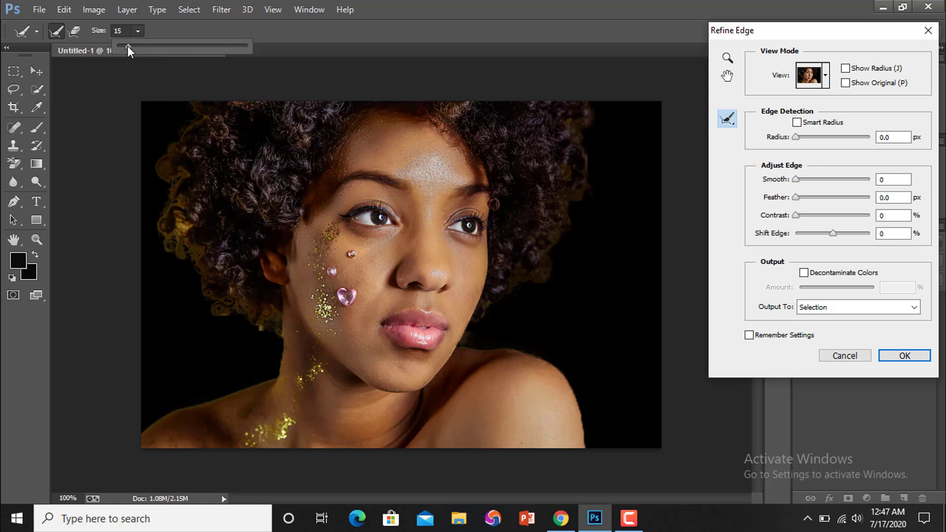
left_click(178, 215)
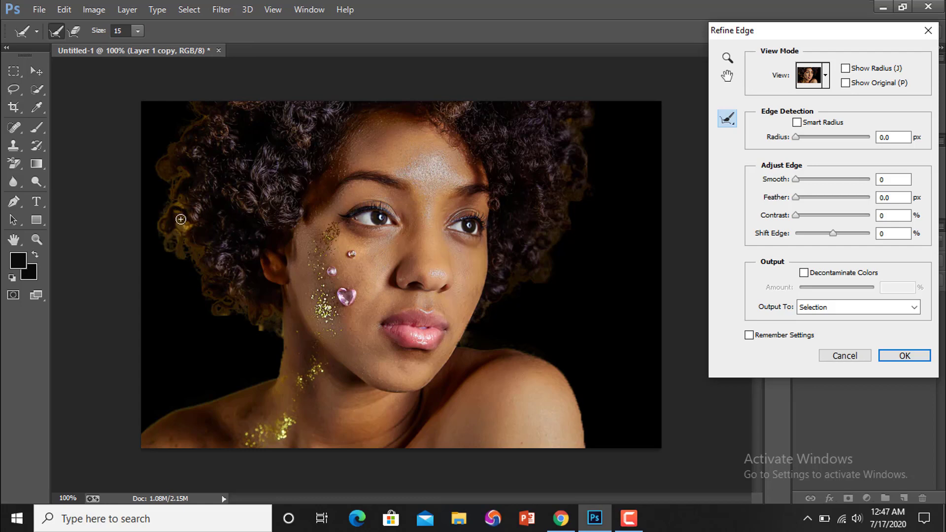
left_click_drag(180, 219, 183, 212)
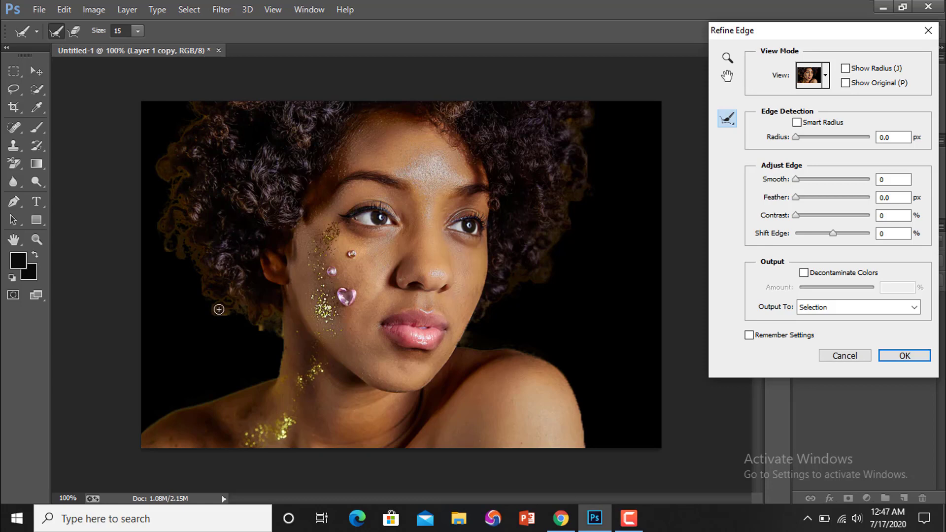
left_click(262, 339)
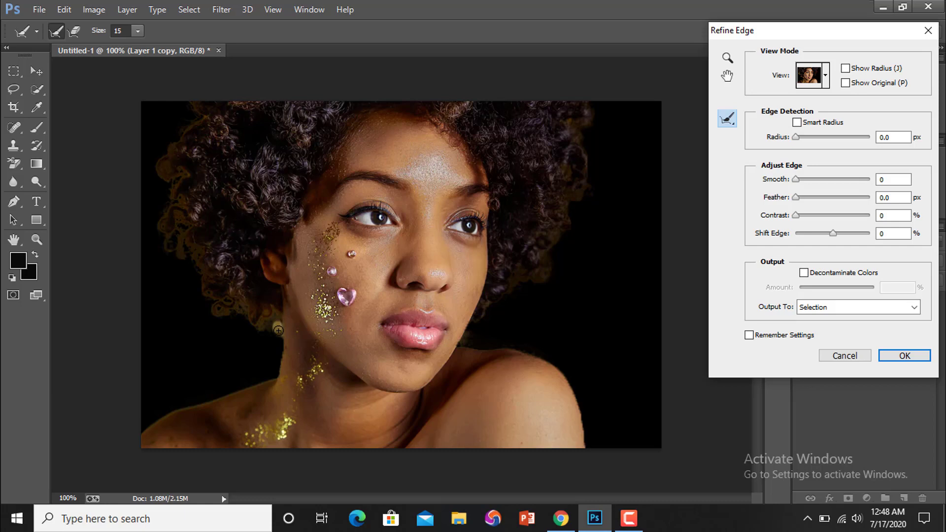
left_click_drag(279, 355, 280, 286)
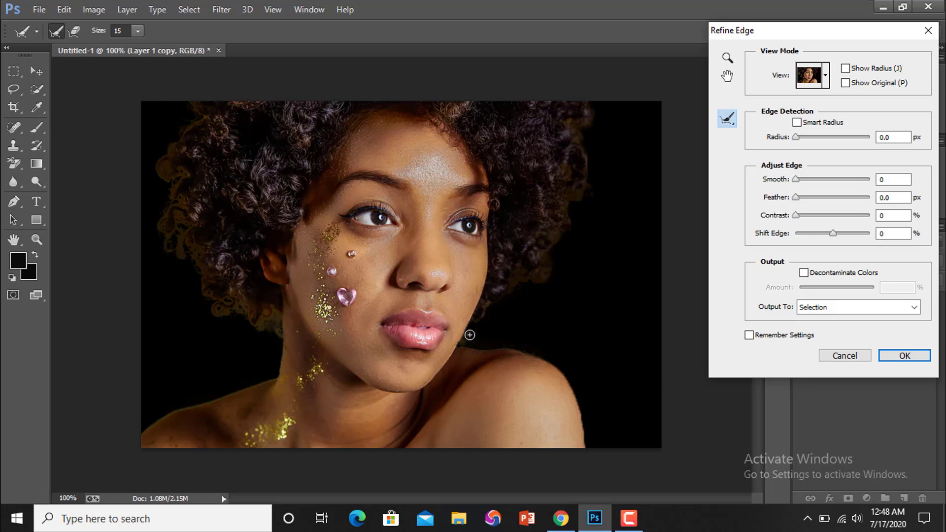
left_click_drag(470, 332, 466, 346)
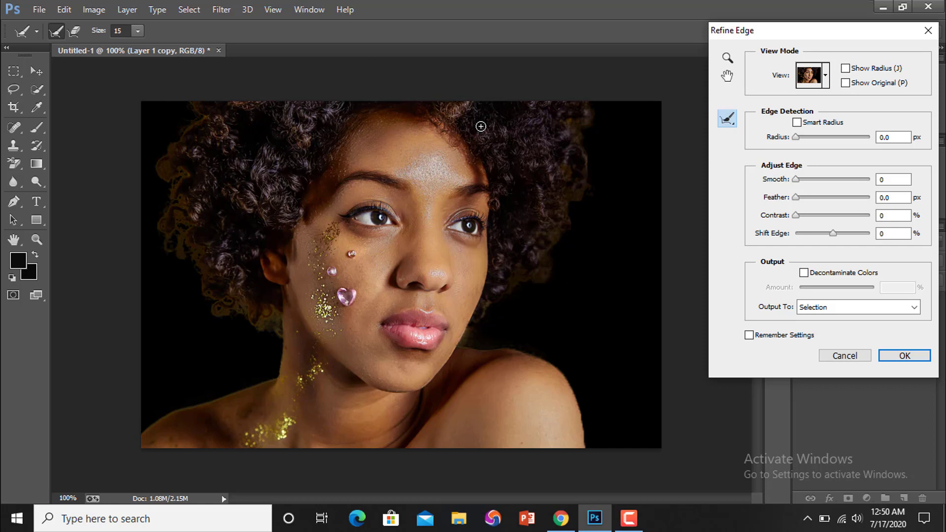
left_click(894, 357)
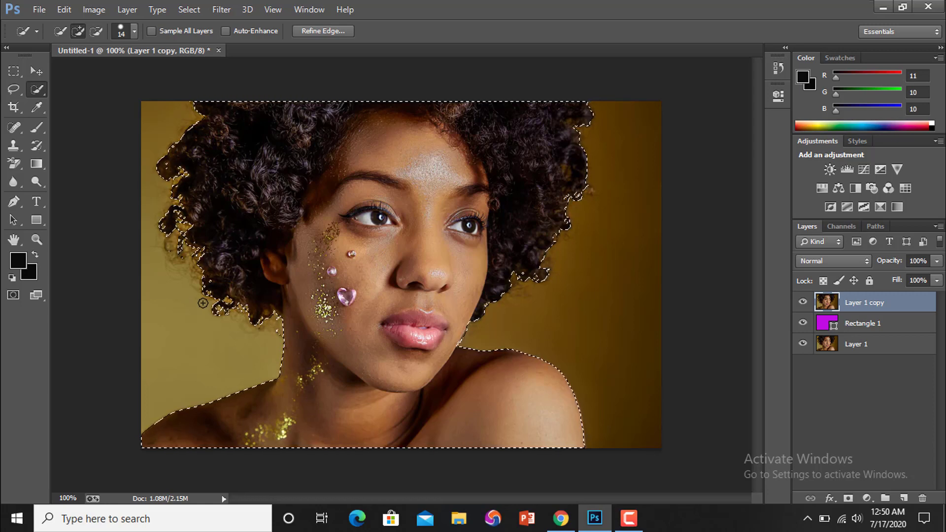
- Invert the selection, delete the background from Layer 1 copy, and deselect
key("ctrl+shift+i")
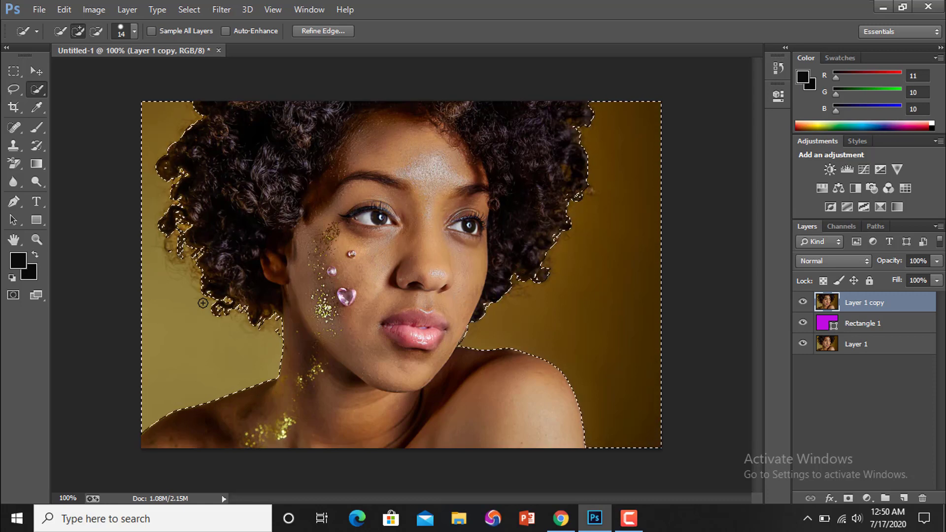
key("Delete")
key("ctrl+d")
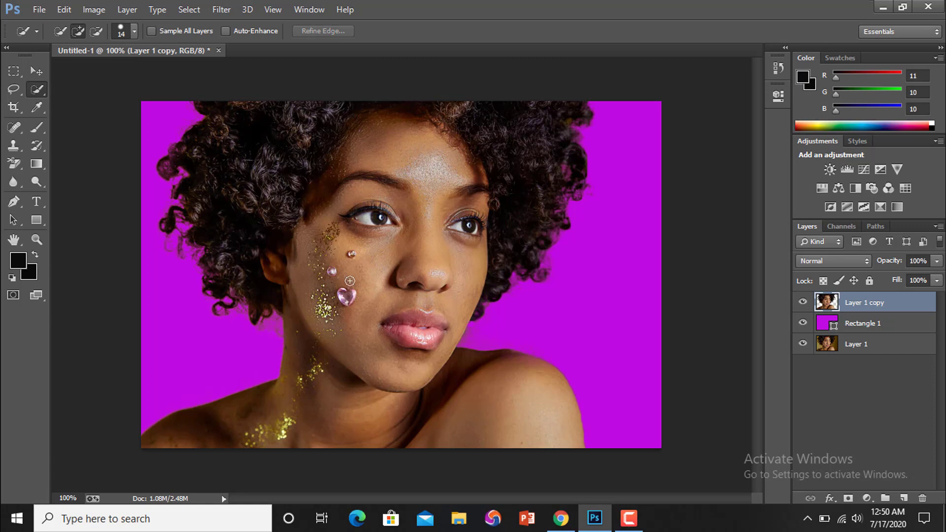
- Hide and reshow Rectangle 1 and Layer 1 to check the transparent cutout
left_click(803, 323)
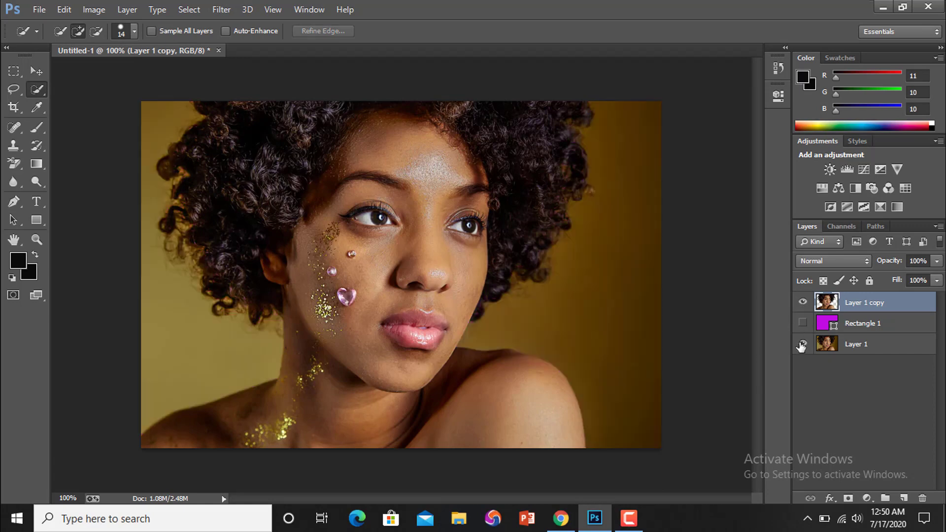
left_click(803, 344)
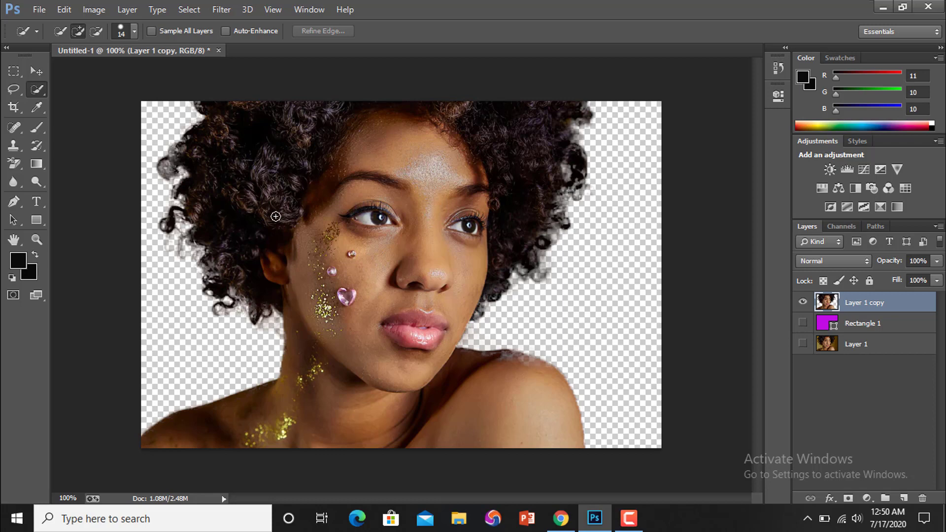
left_click(802, 344)
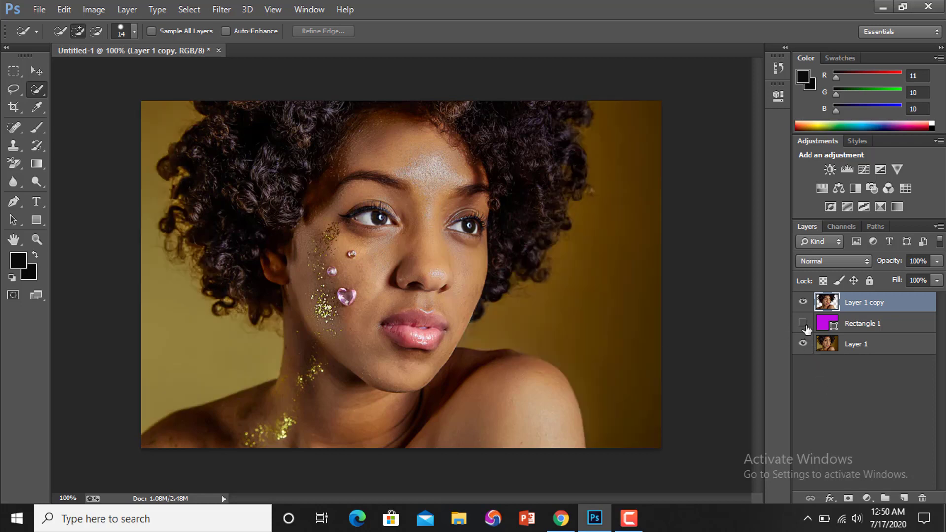
left_click(803, 323)
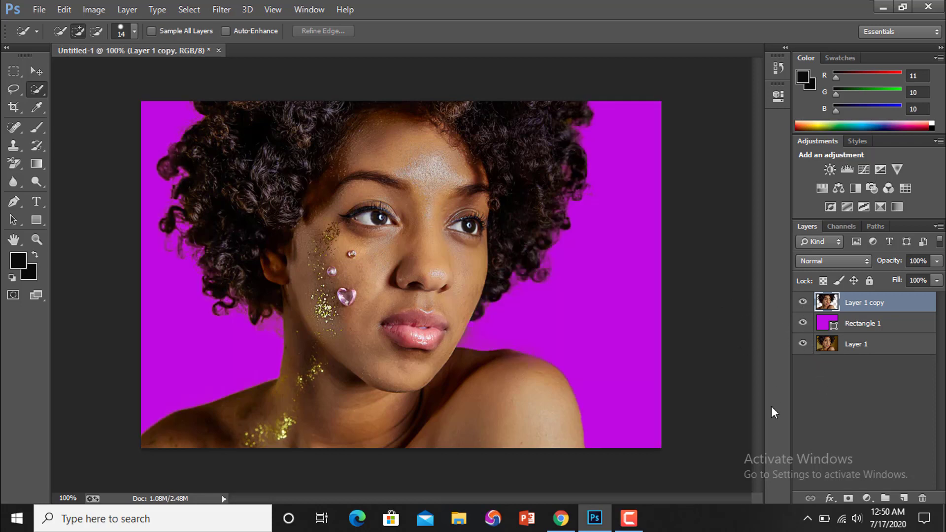
- Recolor Rectangle 1's fill to vivid magenta (hex dc0fda) in the Color Picker
left_click(628, 518)
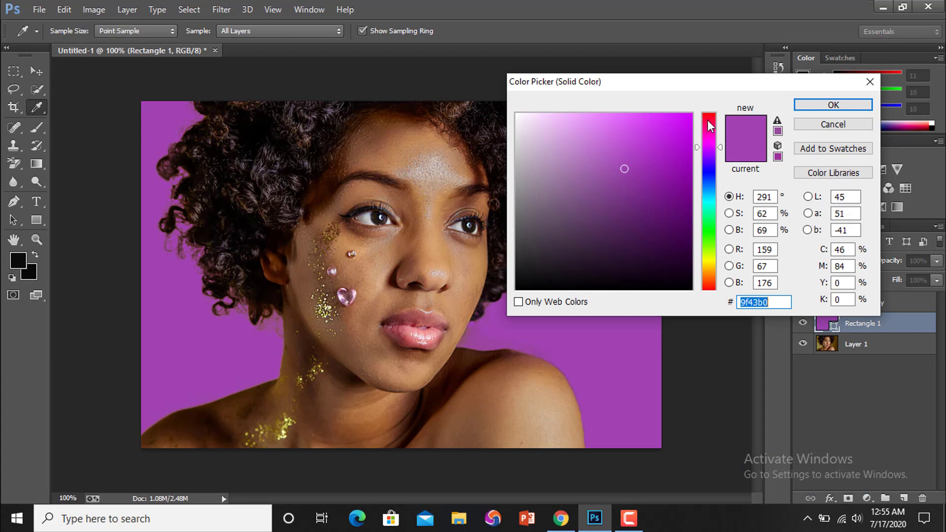
left_click(708, 120)
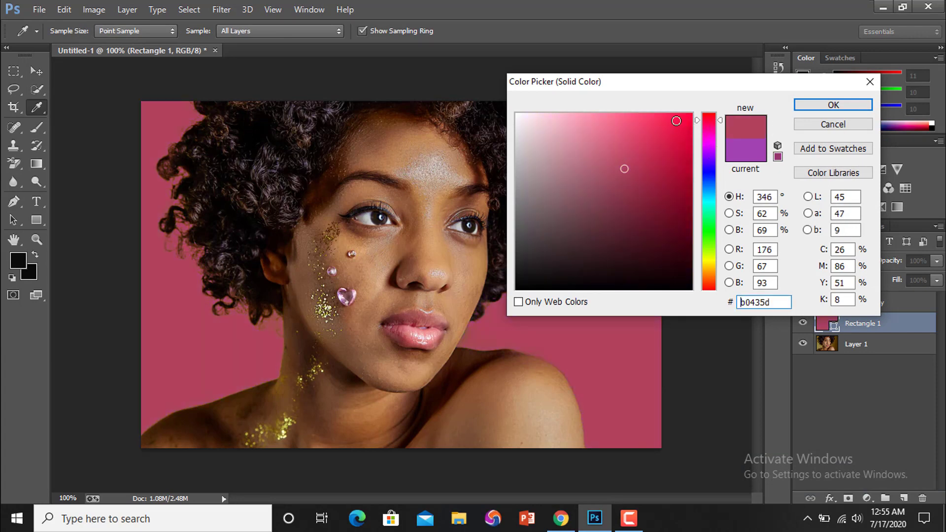
left_click(681, 121)
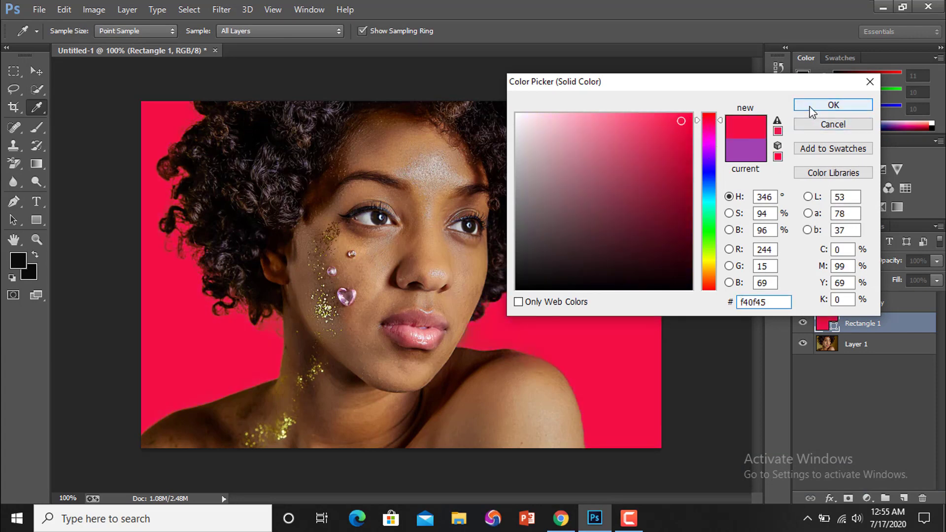
left_click_drag(651, 86, 793, 76)
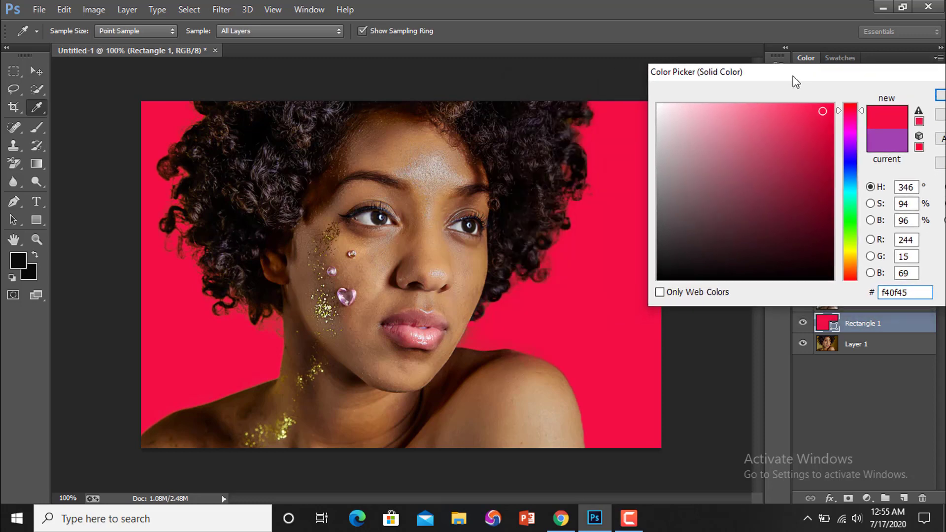
left_click(802, 173)
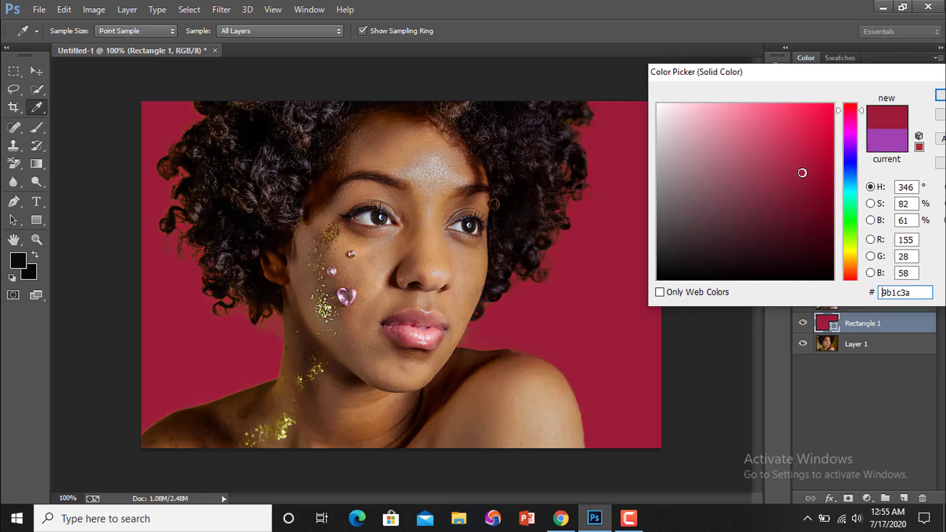
left_click(852, 176)
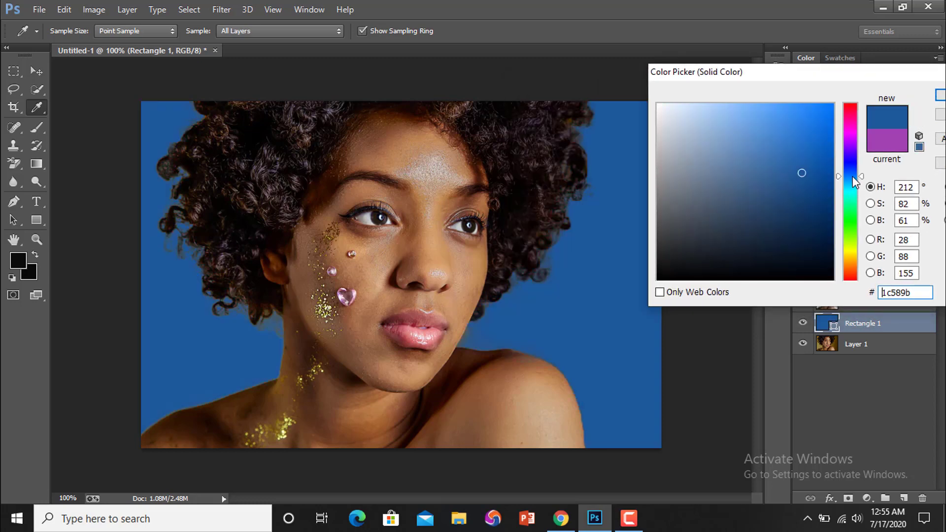
left_click(739, 121)
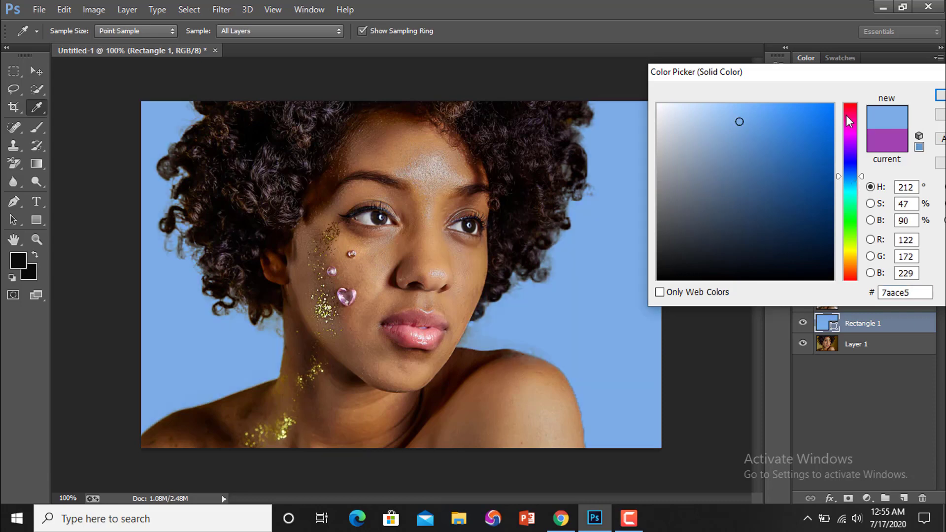
left_click(849, 132)
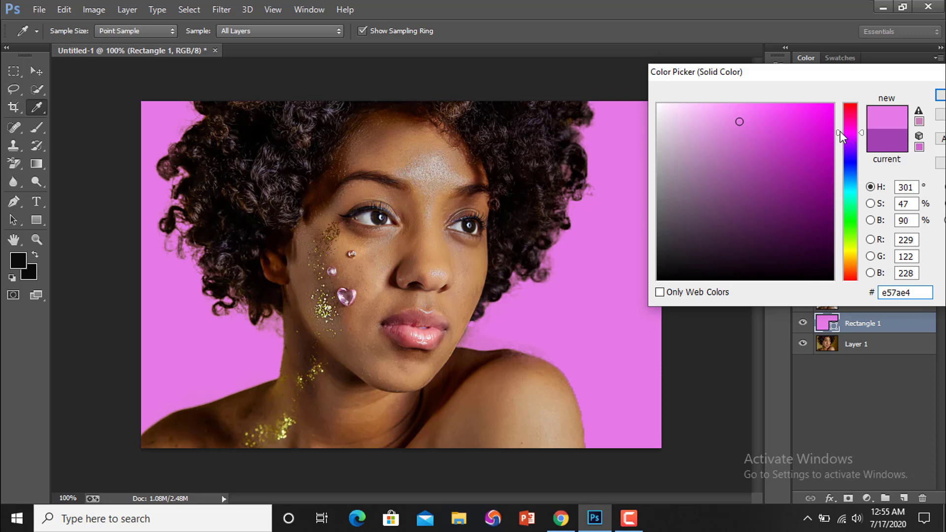
left_click(821, 128)
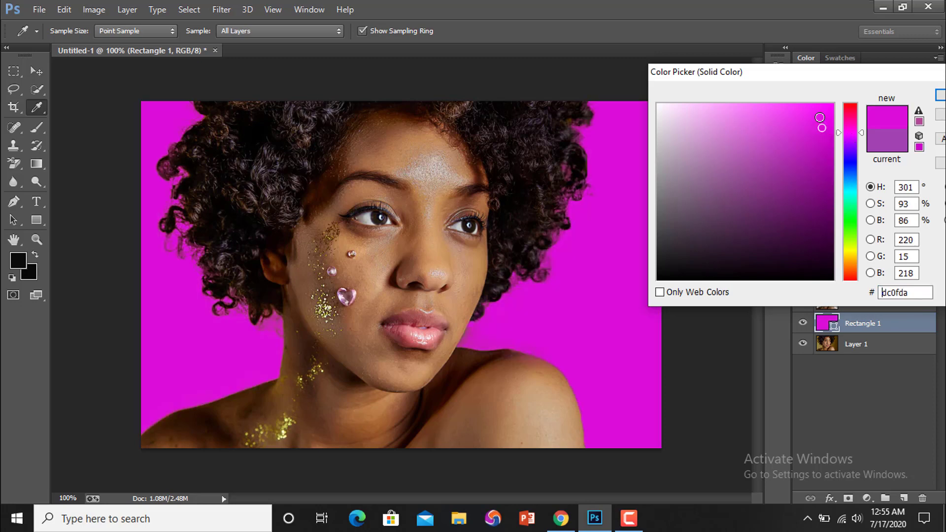
left_click(941, 97)
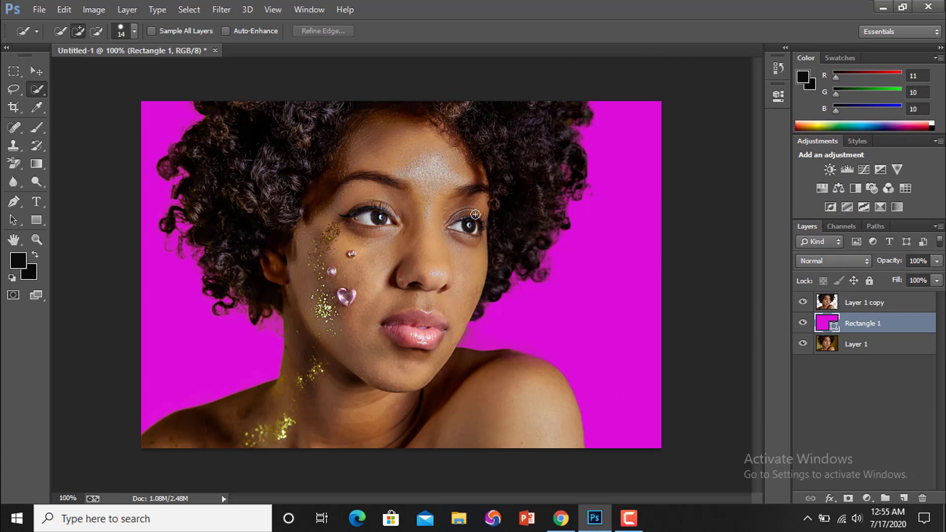
left_click(635, 517)
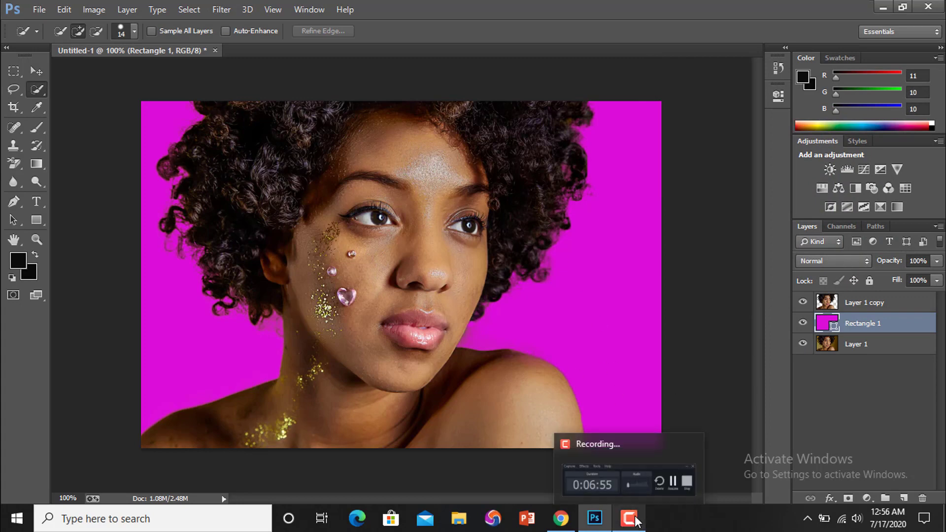